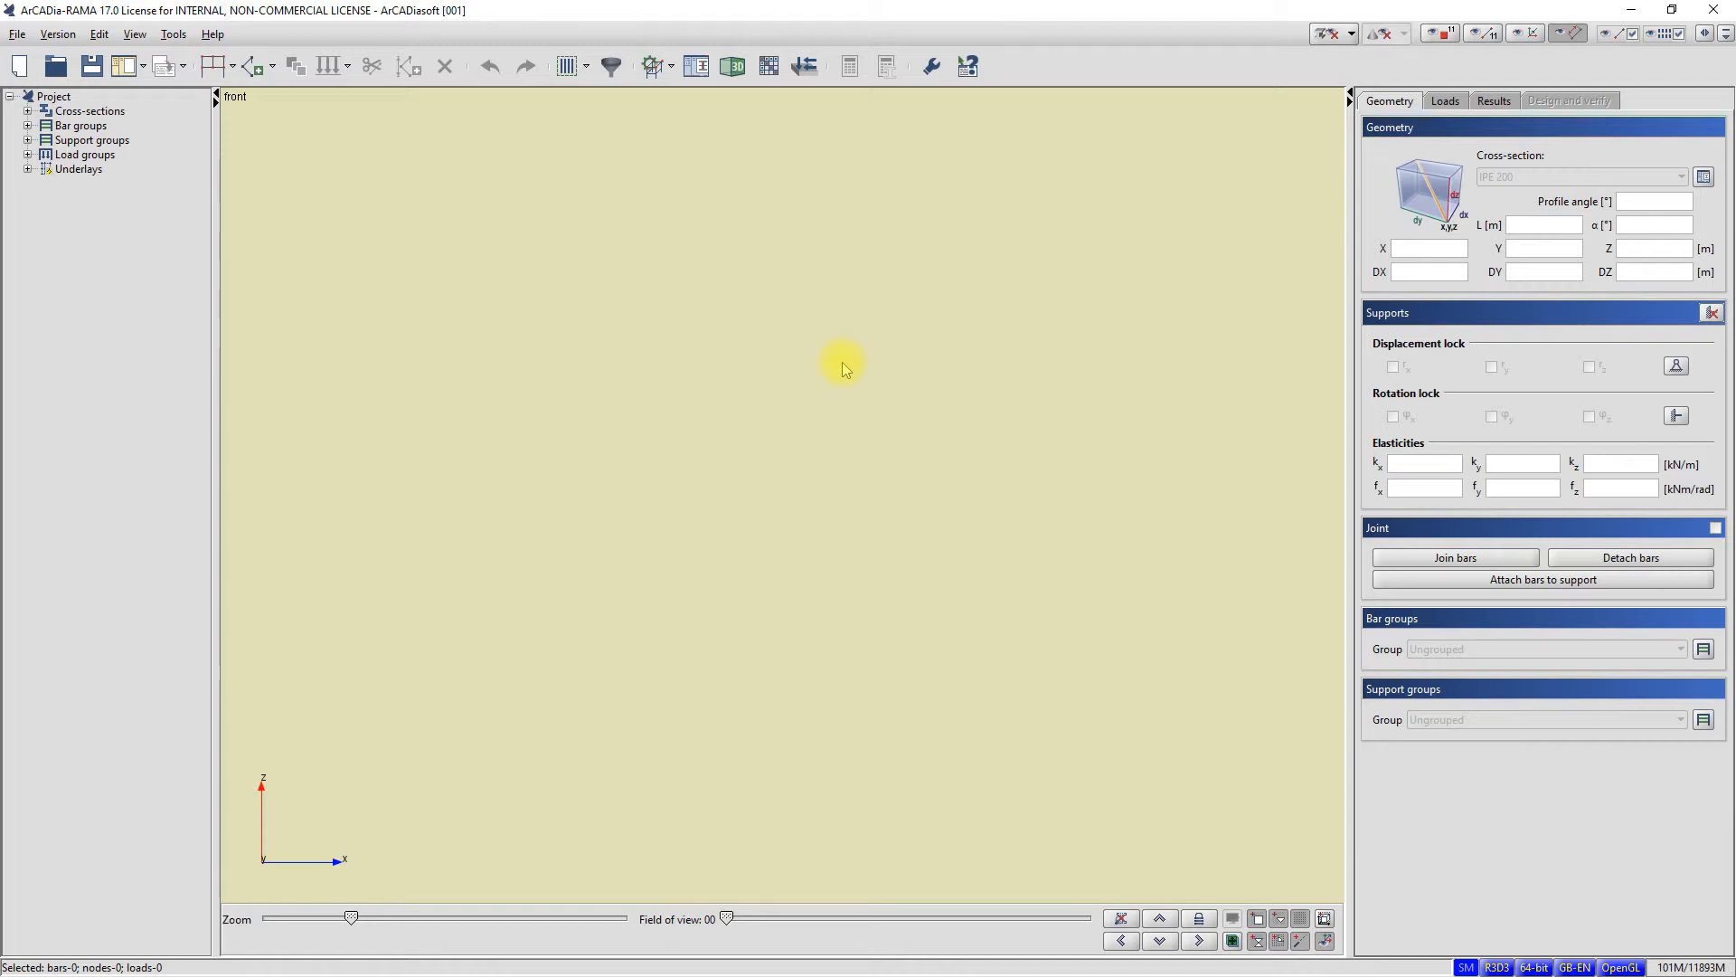
Draw a frame of three fixed-fixed bars in the front view: a 4 m column up, a 6 m horizontal beam and a 5 m column down
left_click(1299, 922)
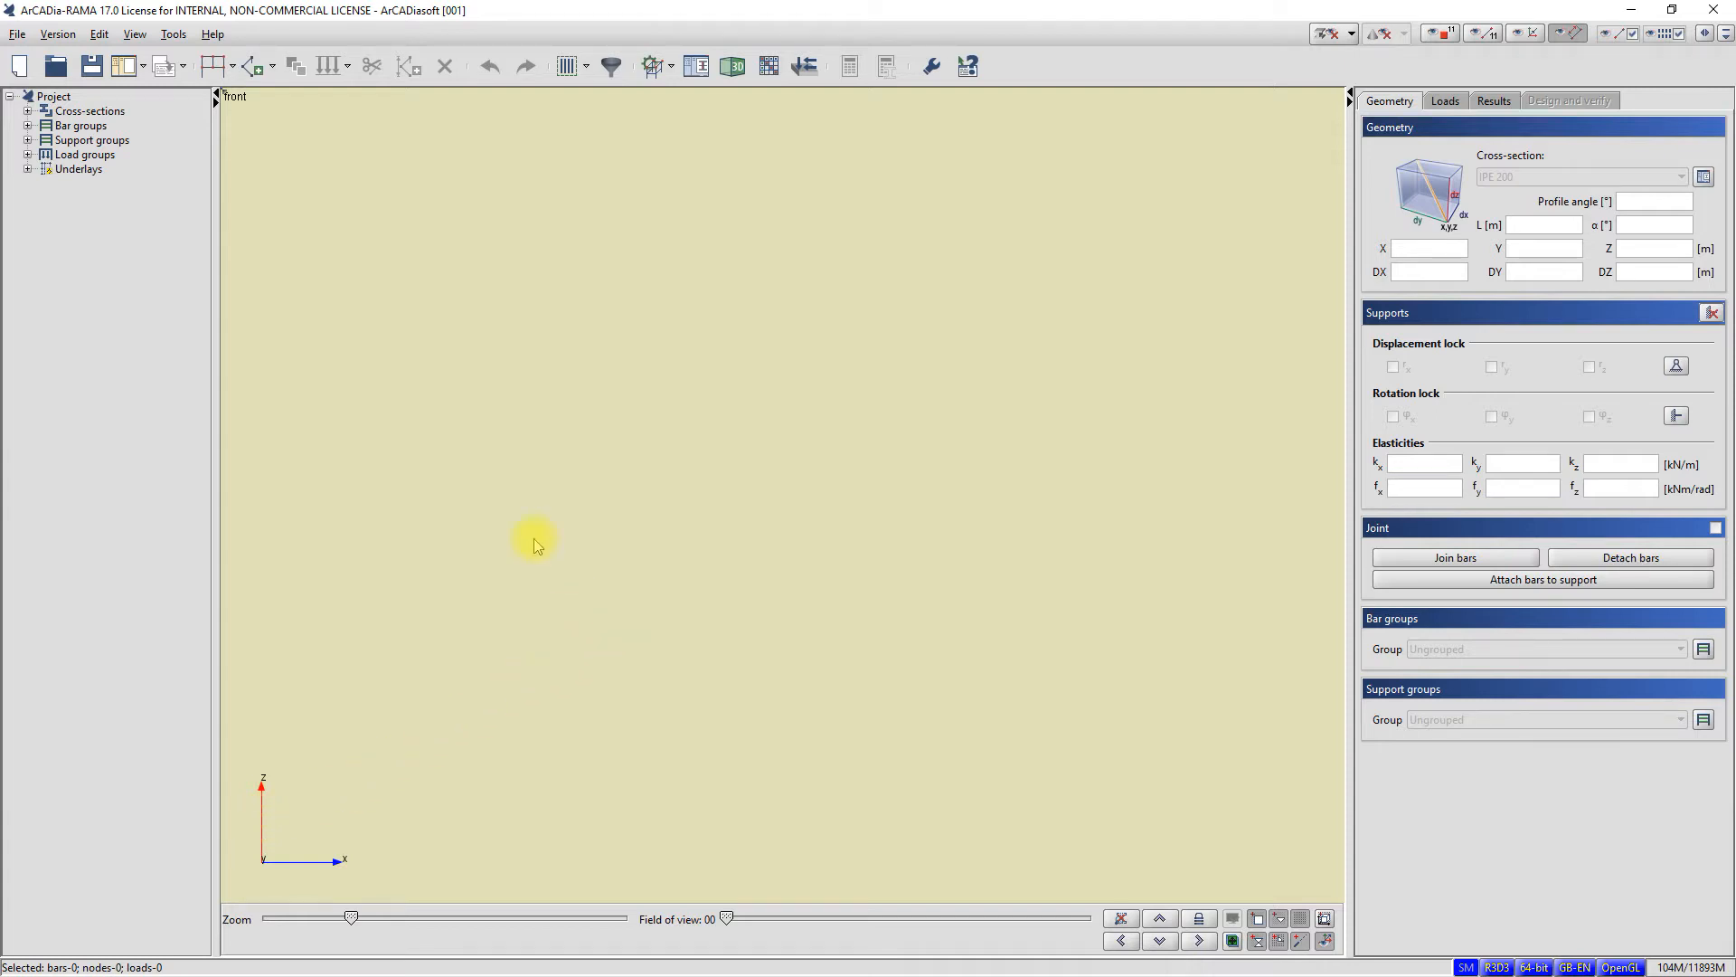
left_click(273, 67)
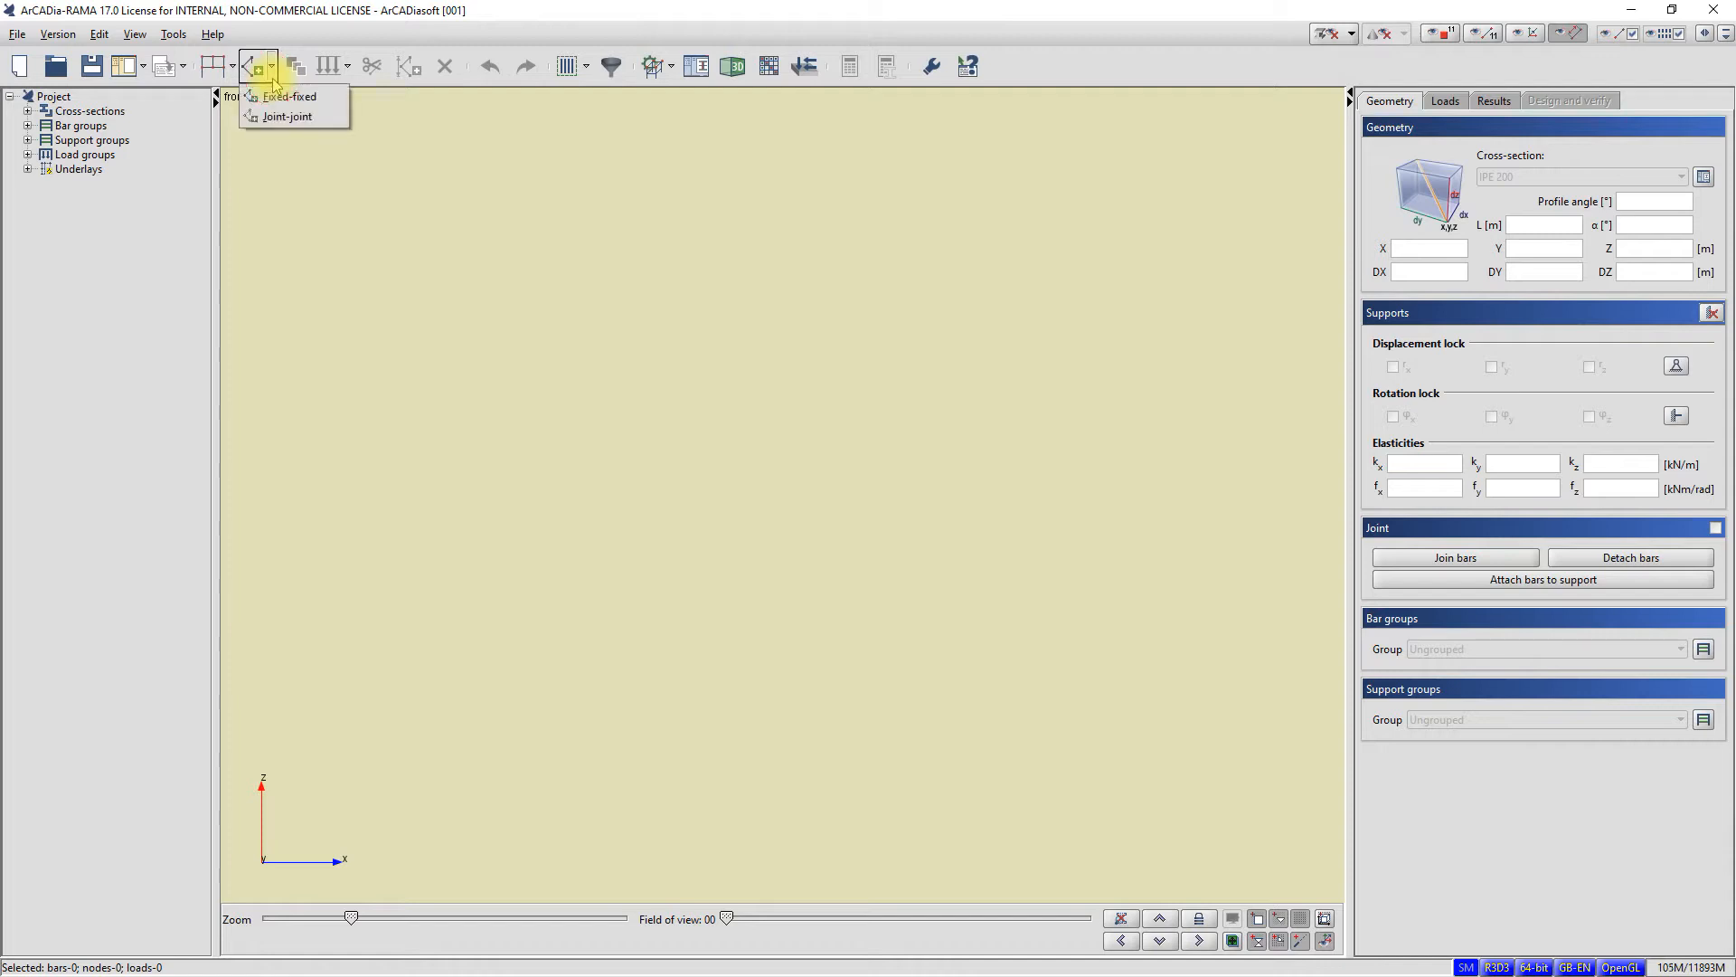
left_click(274, 97)
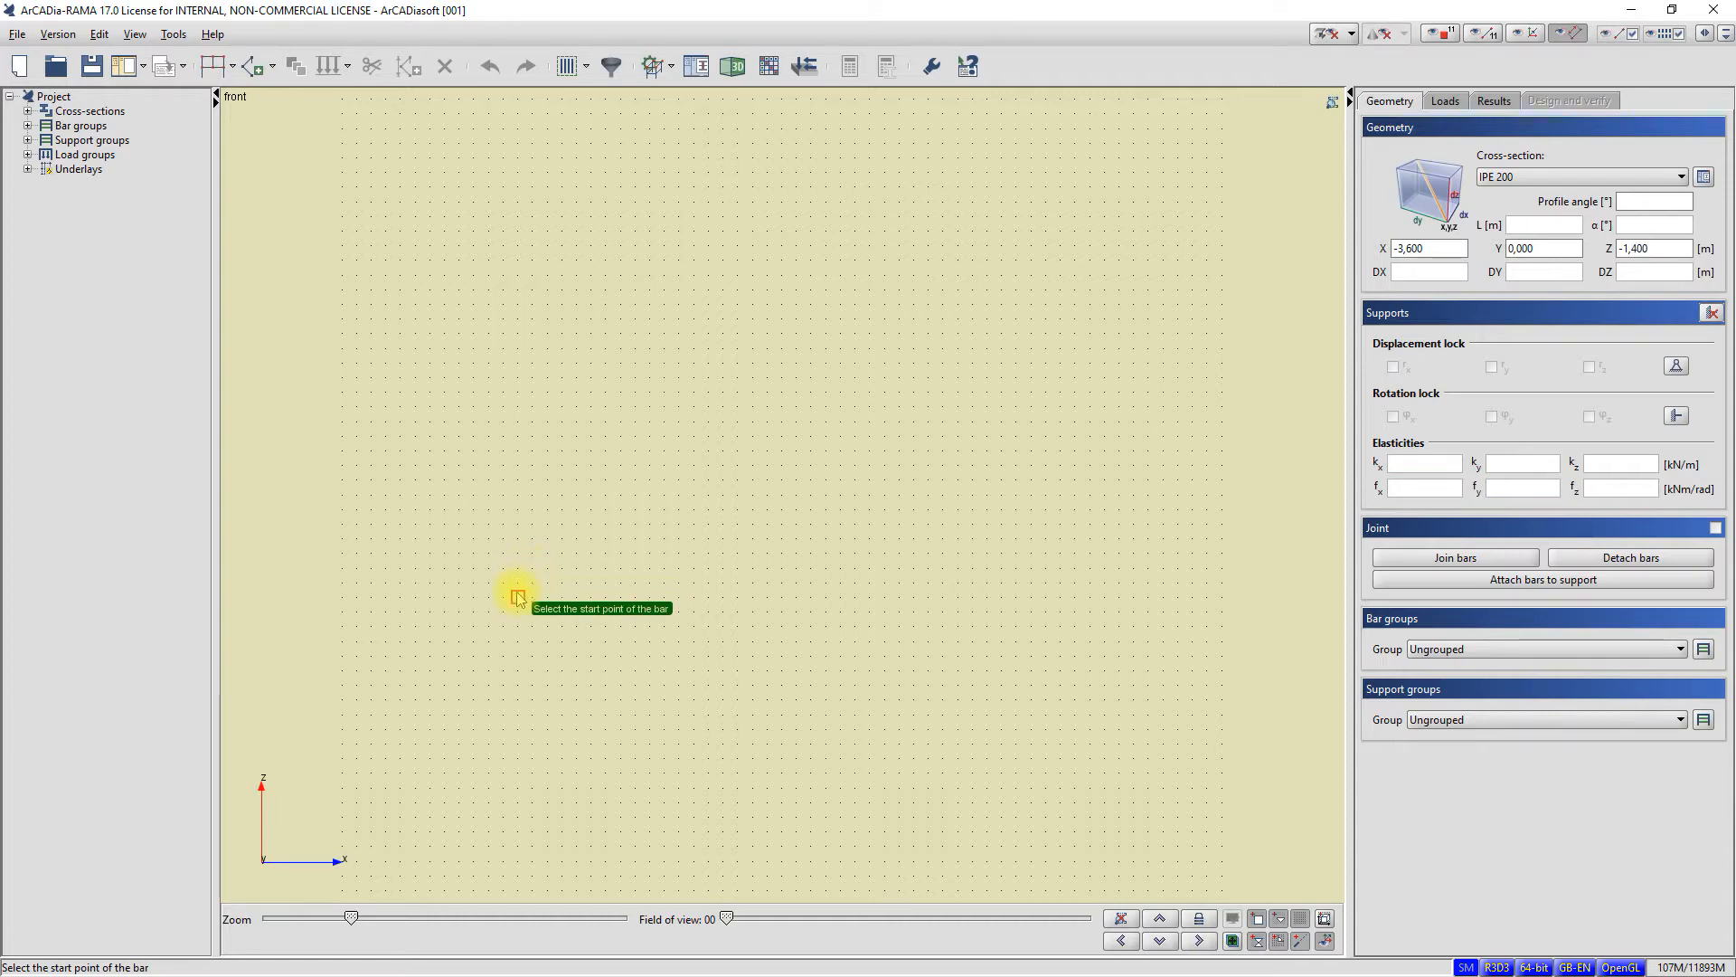
scroll(518, 599, "up", 2)
scroll(517, 597, "down", 3)
scroll(517, 595, "up", 1)
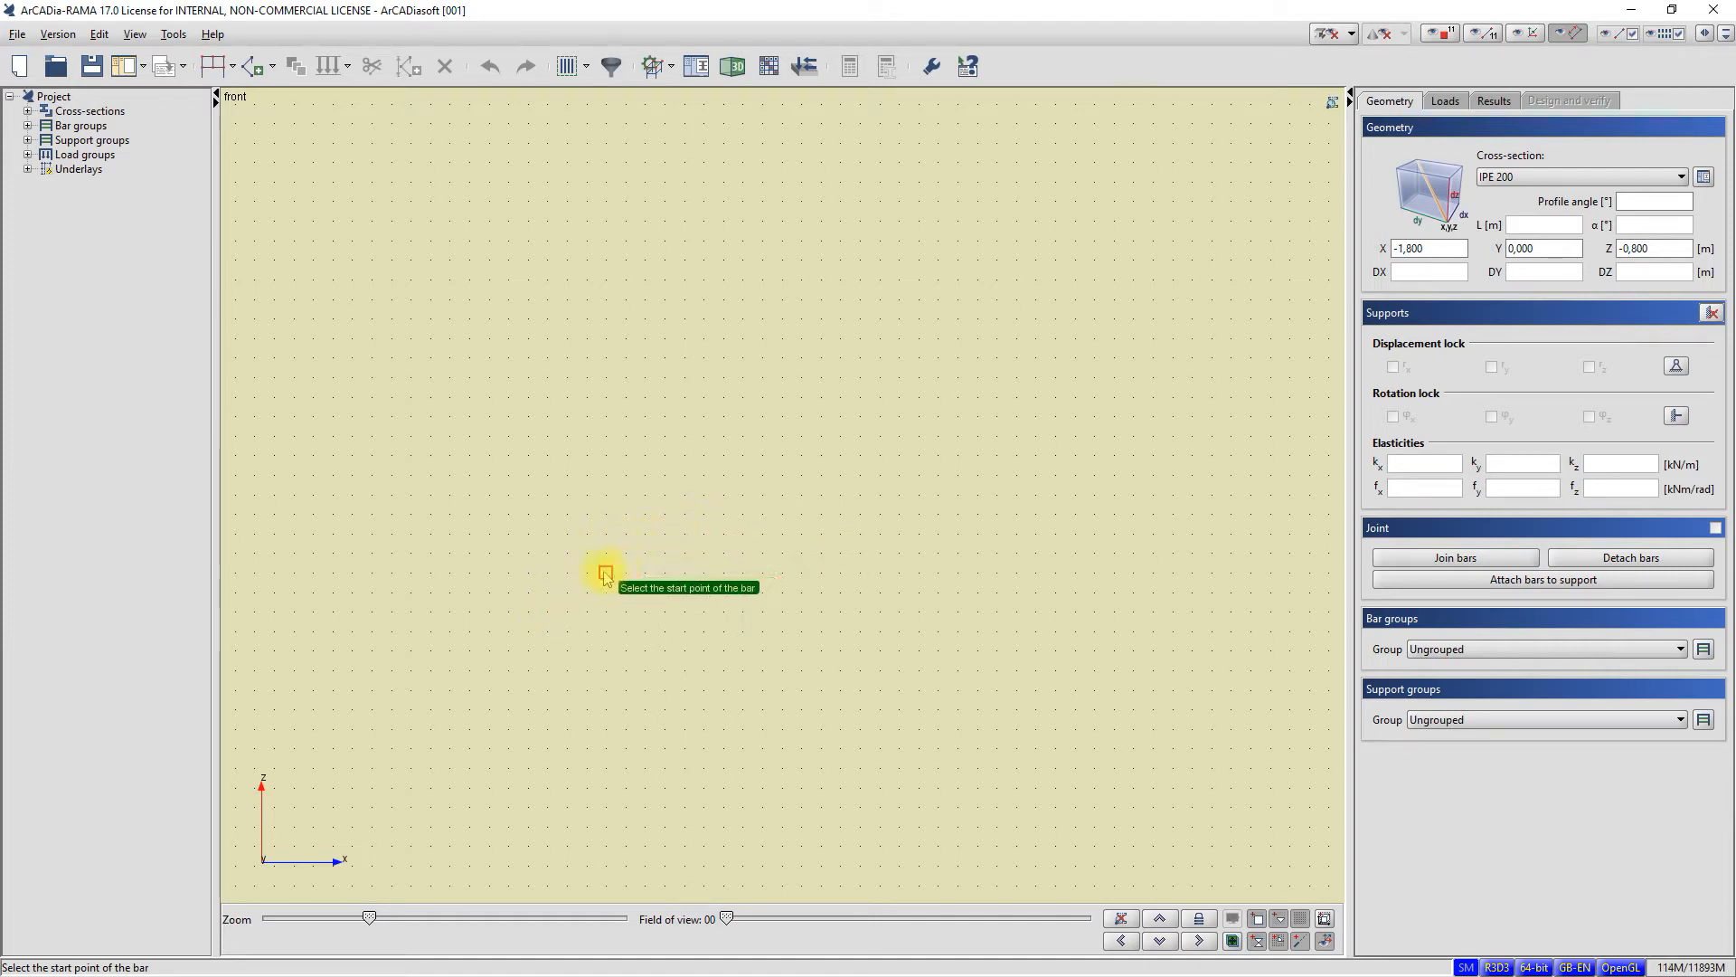
left_click(479, 647)
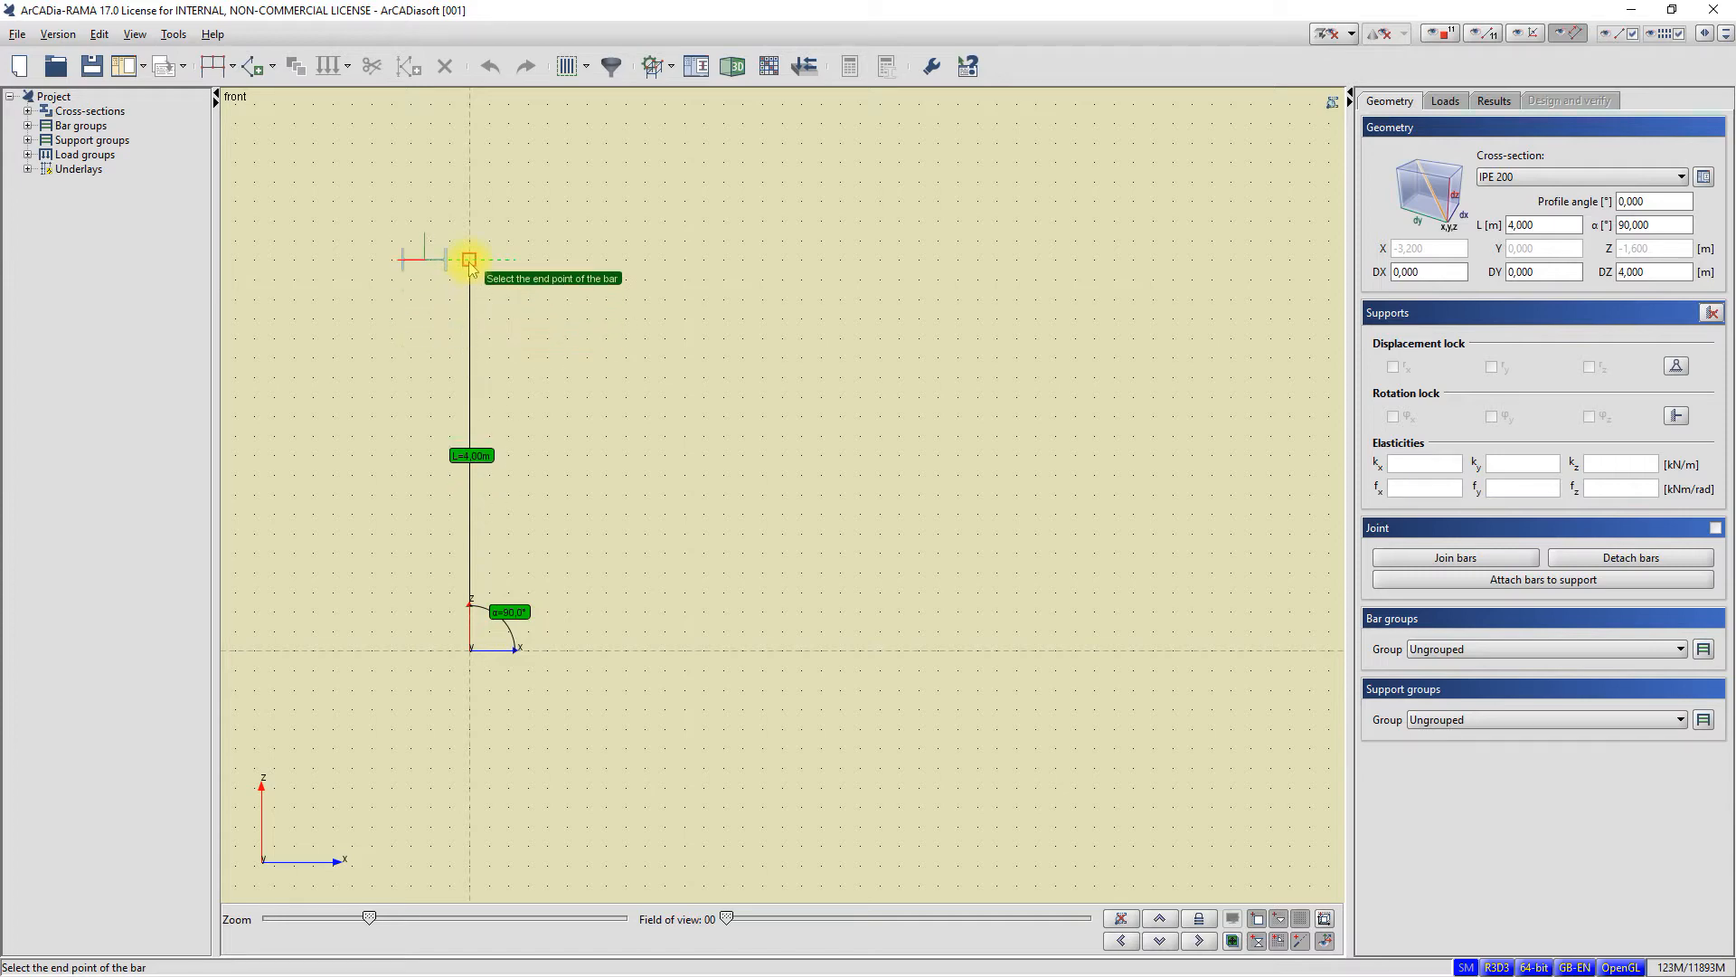
key("Return")
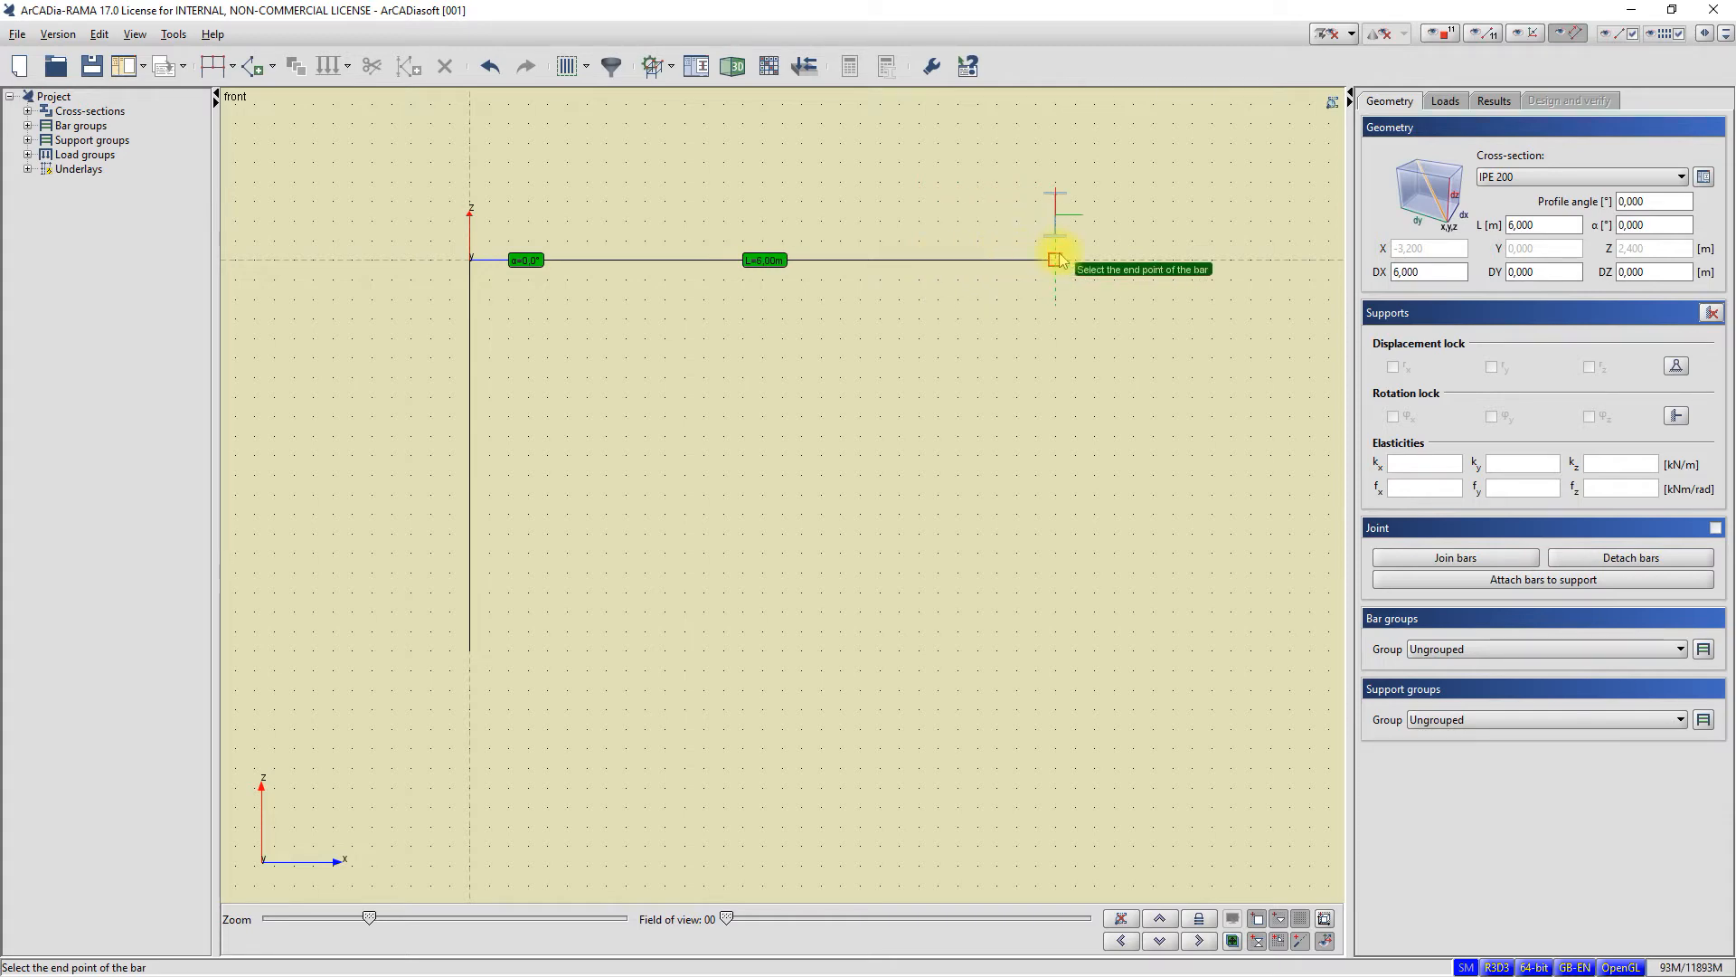
key("Return")
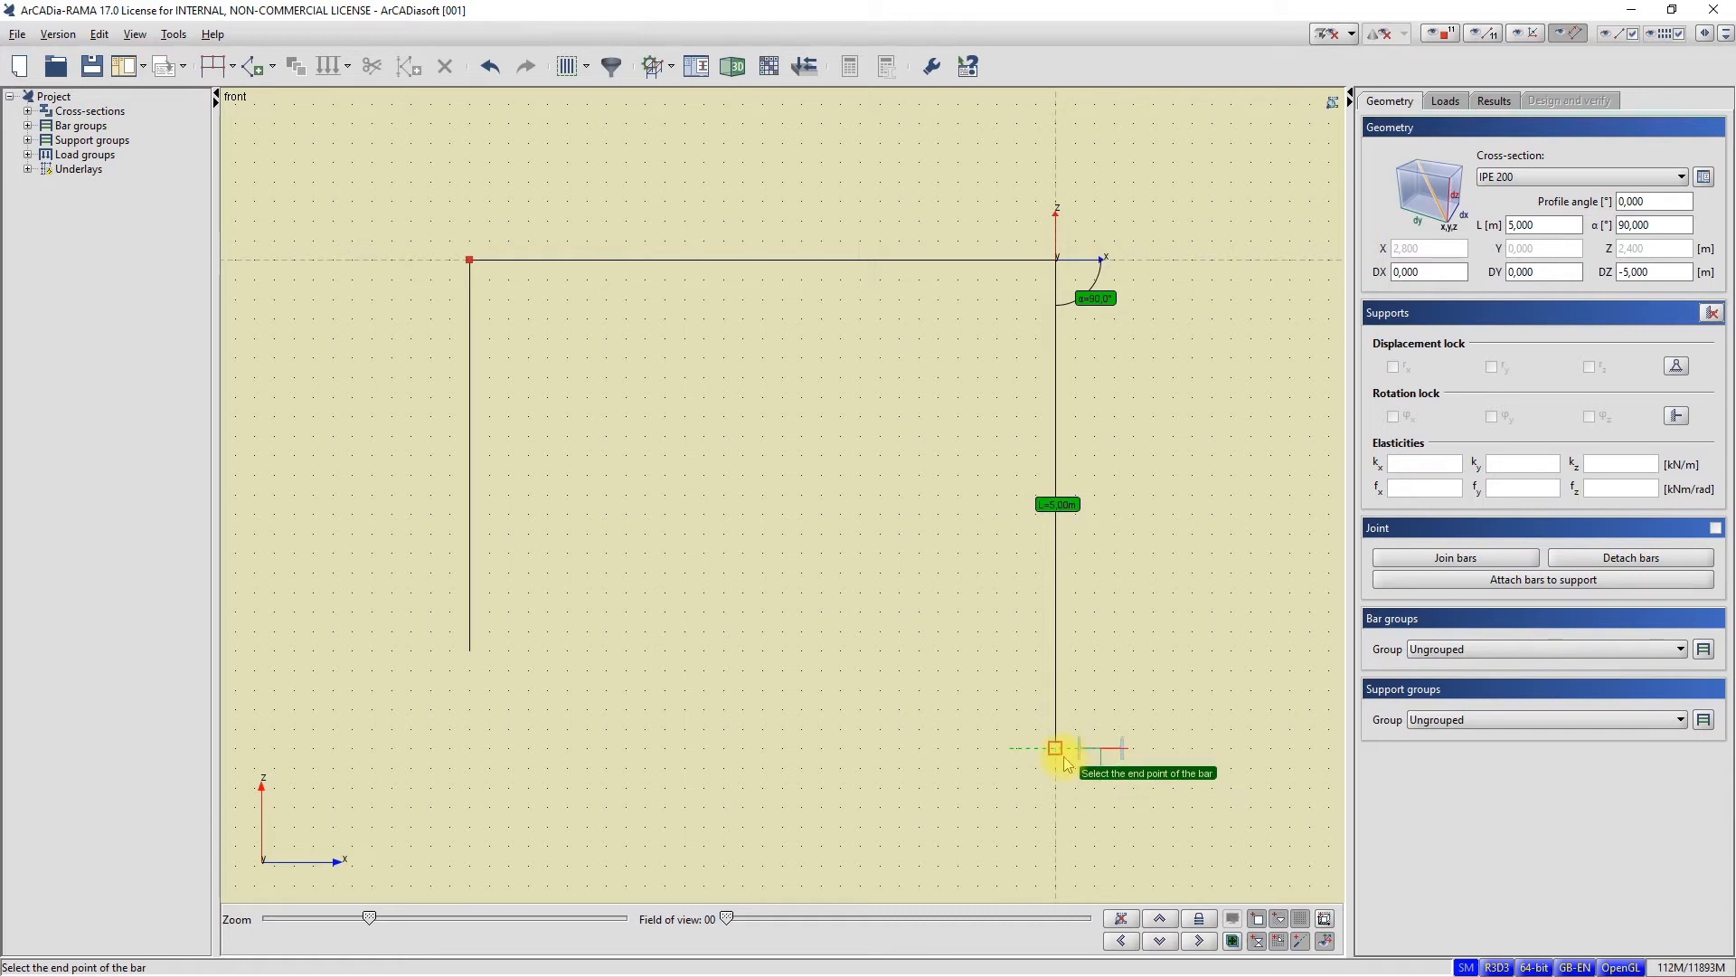
key("Return")
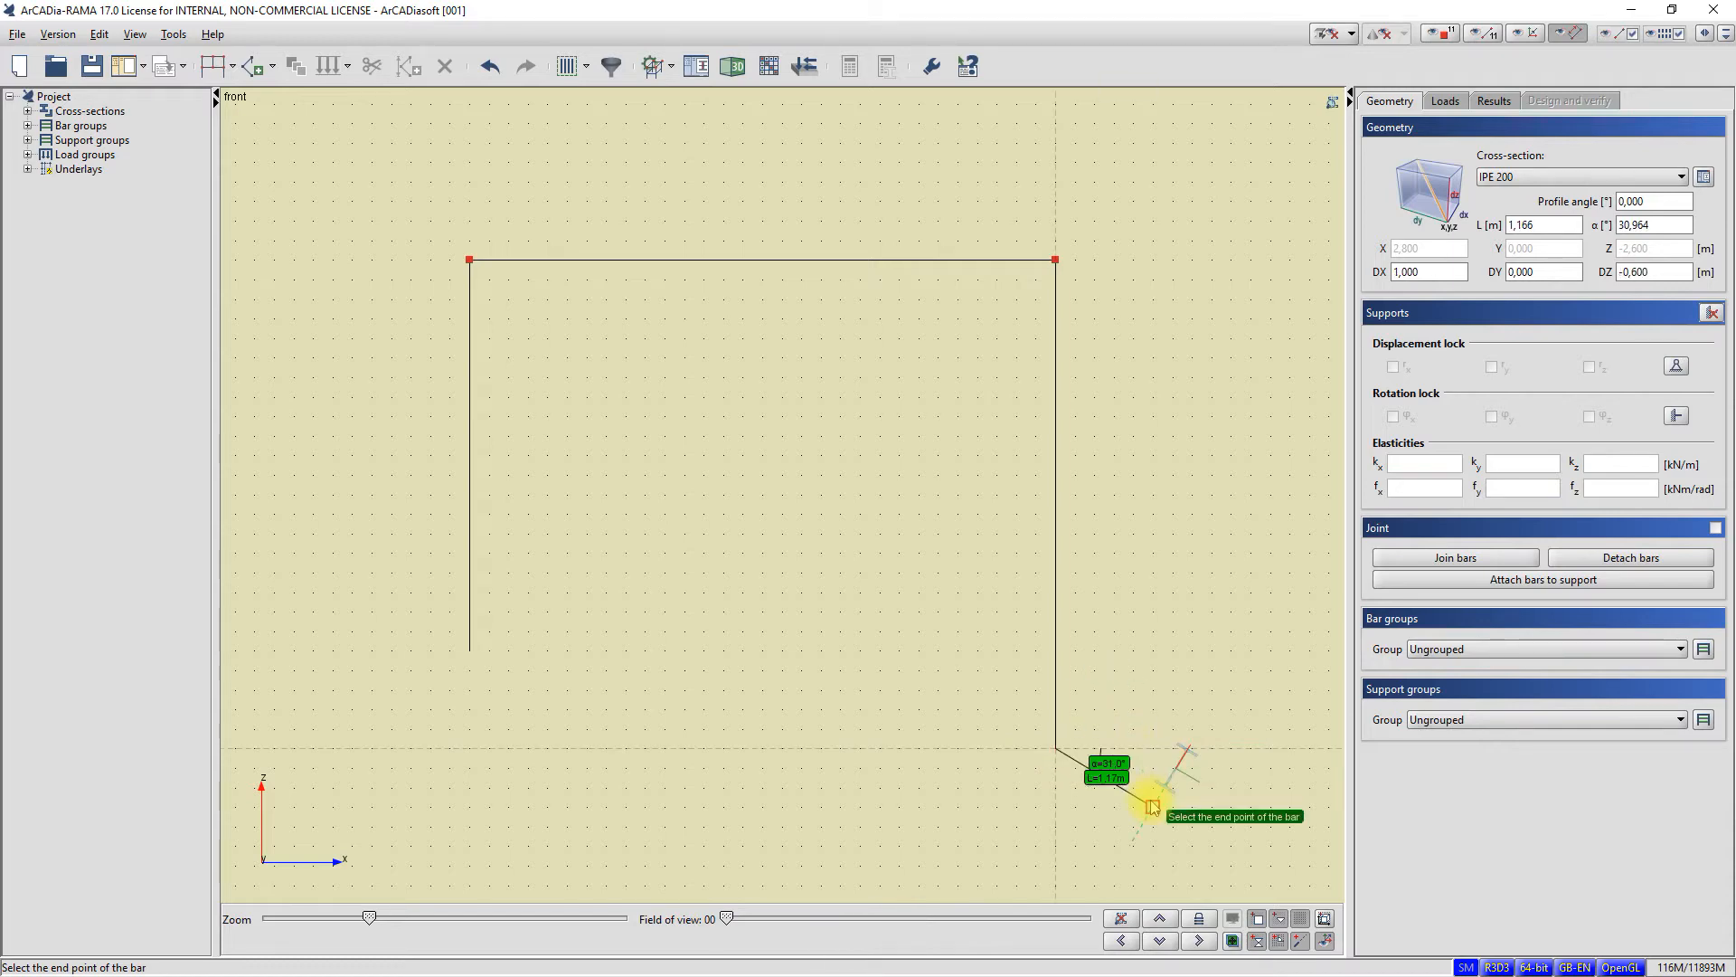
key("Escape")
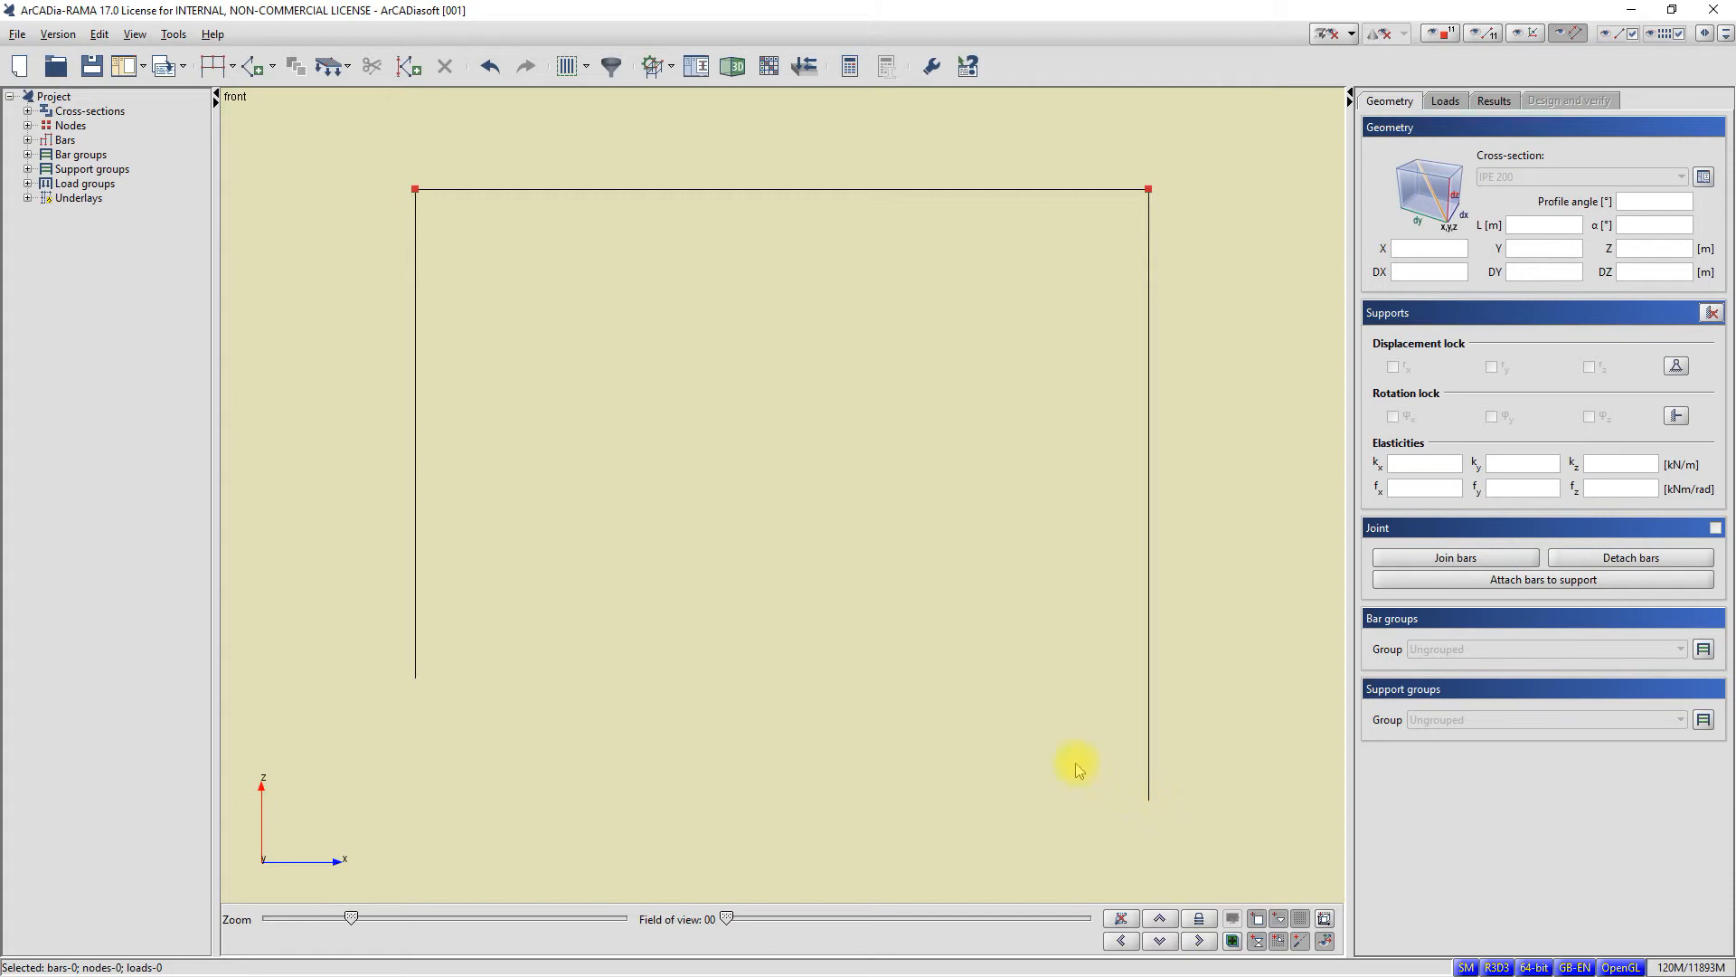
Select the entire frame and delete all its bars
scroll(1076, 764, "down", 1)
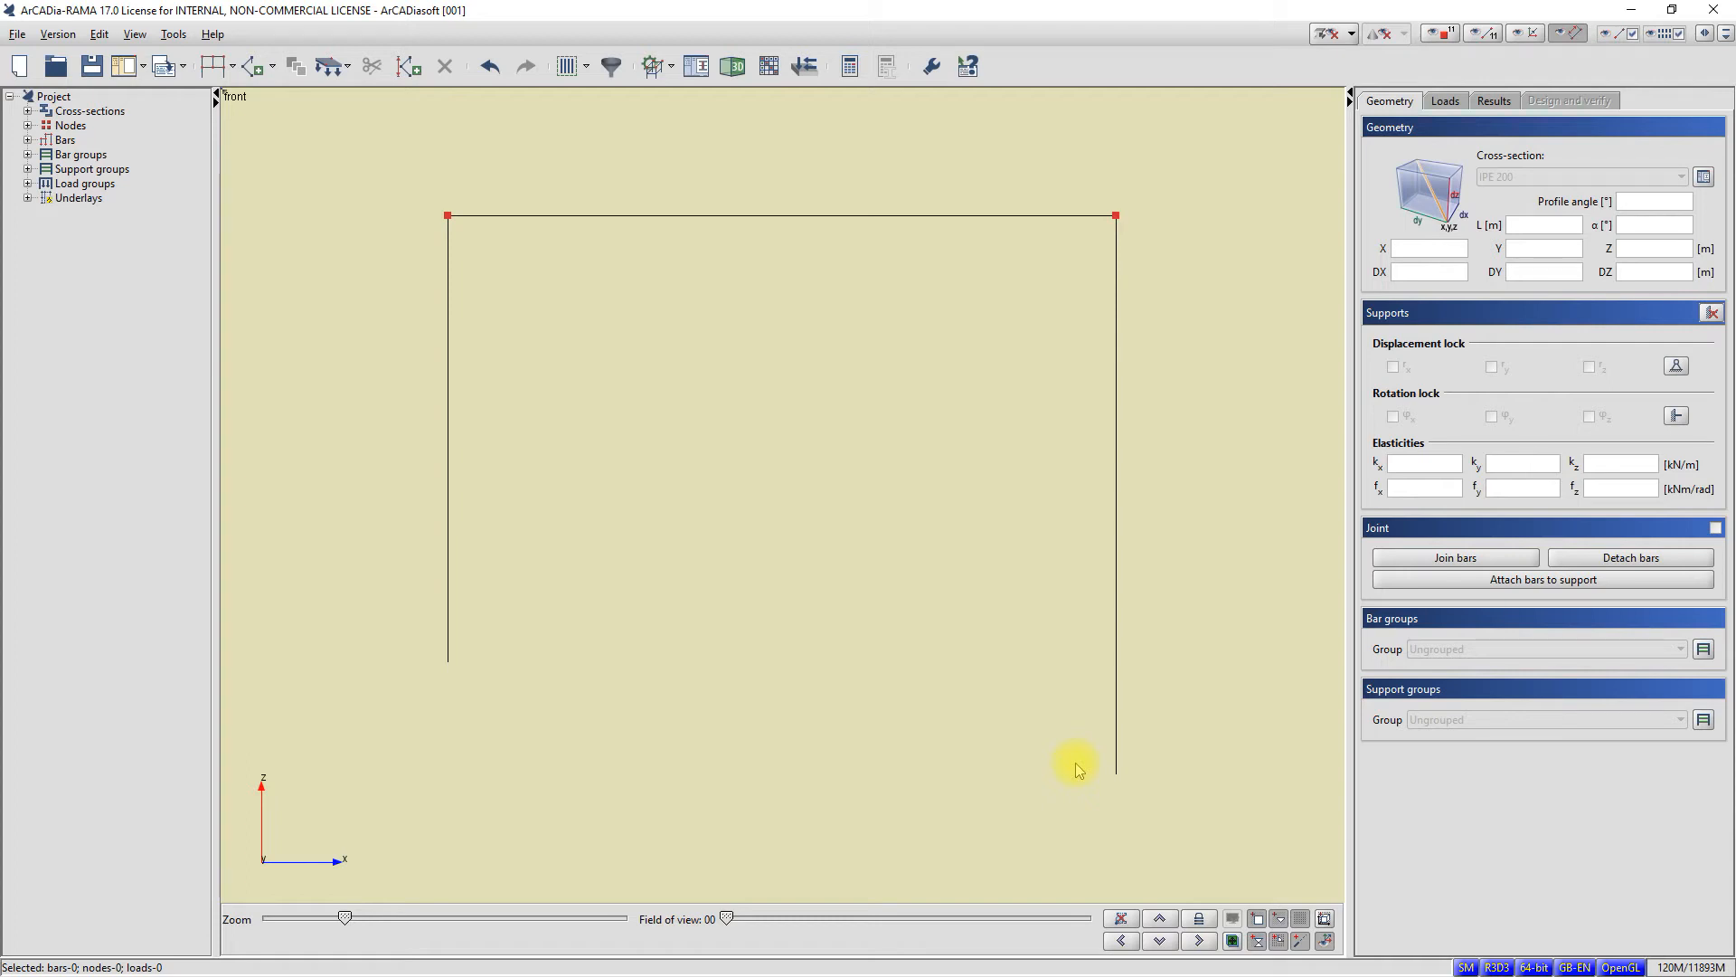
key("ctrl+a")
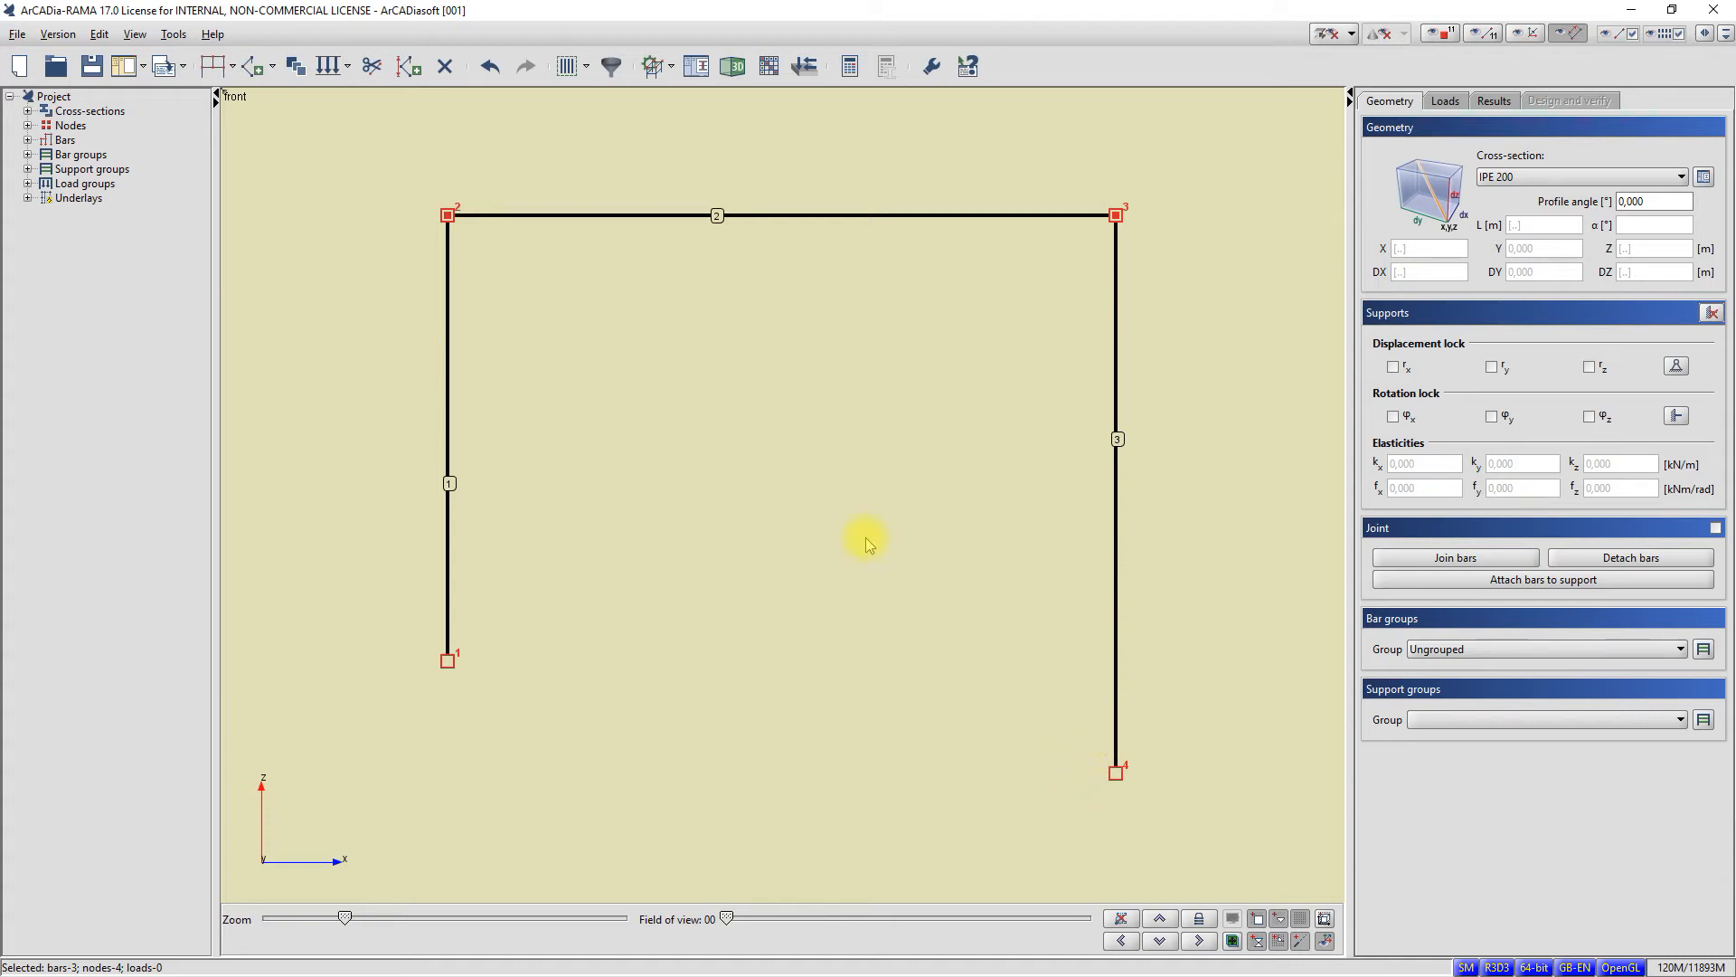
right_click(751, 489)
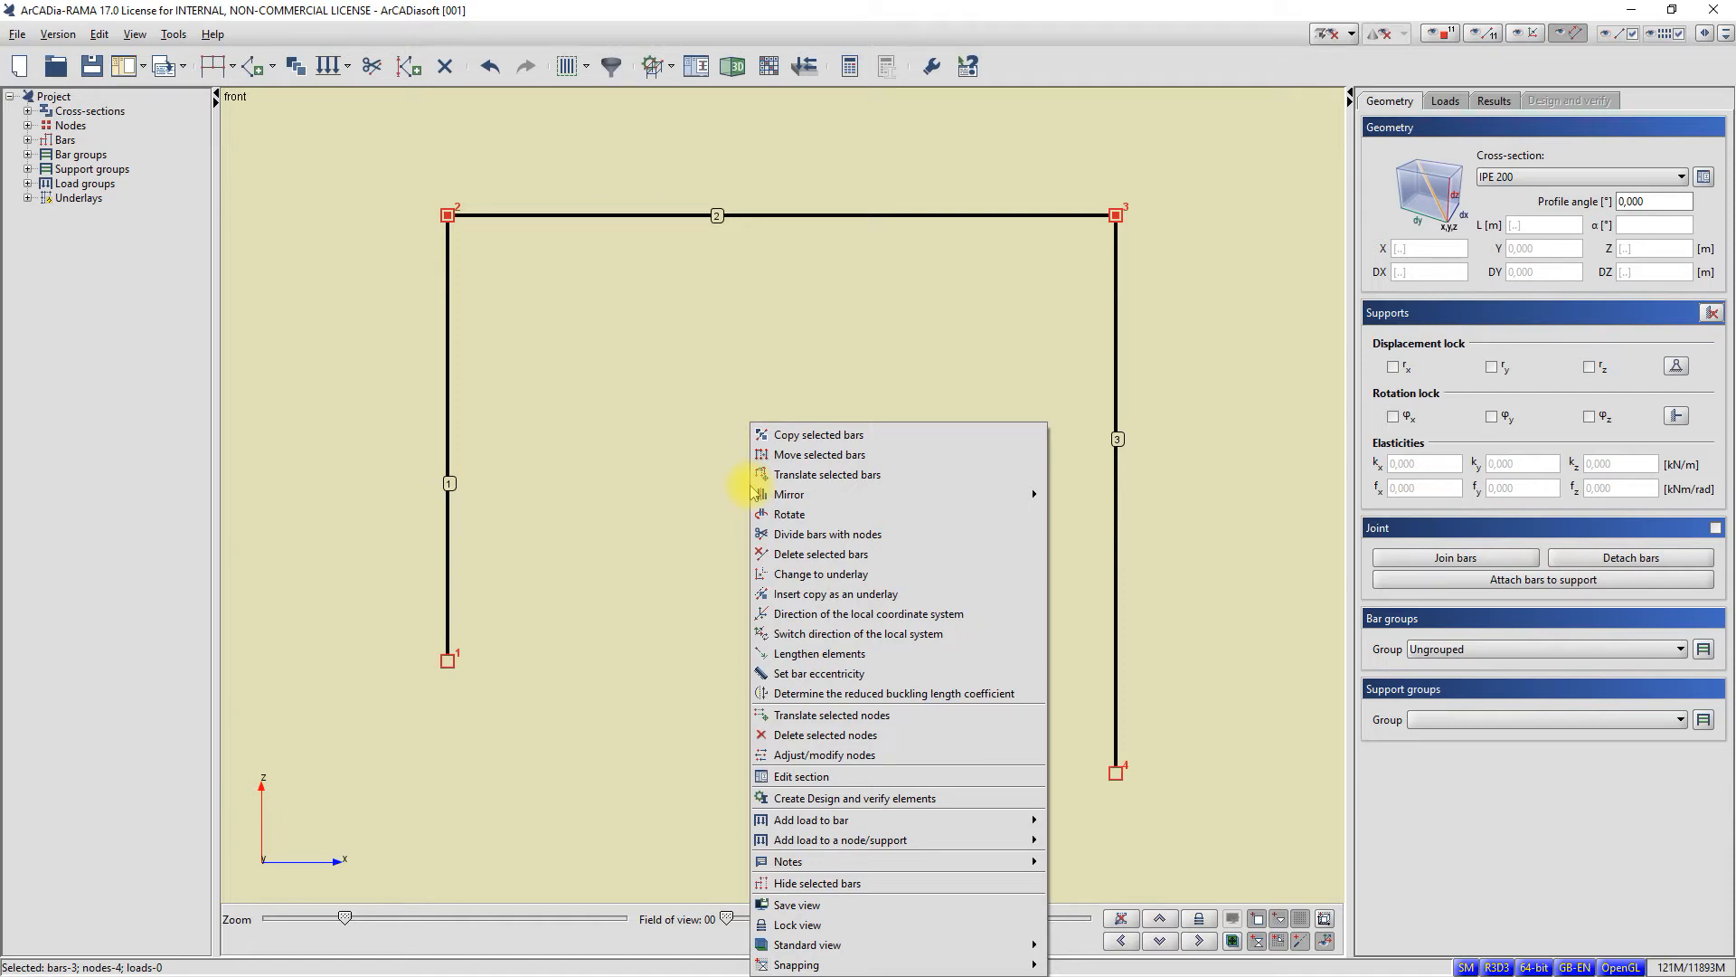
left_click(801, 554)
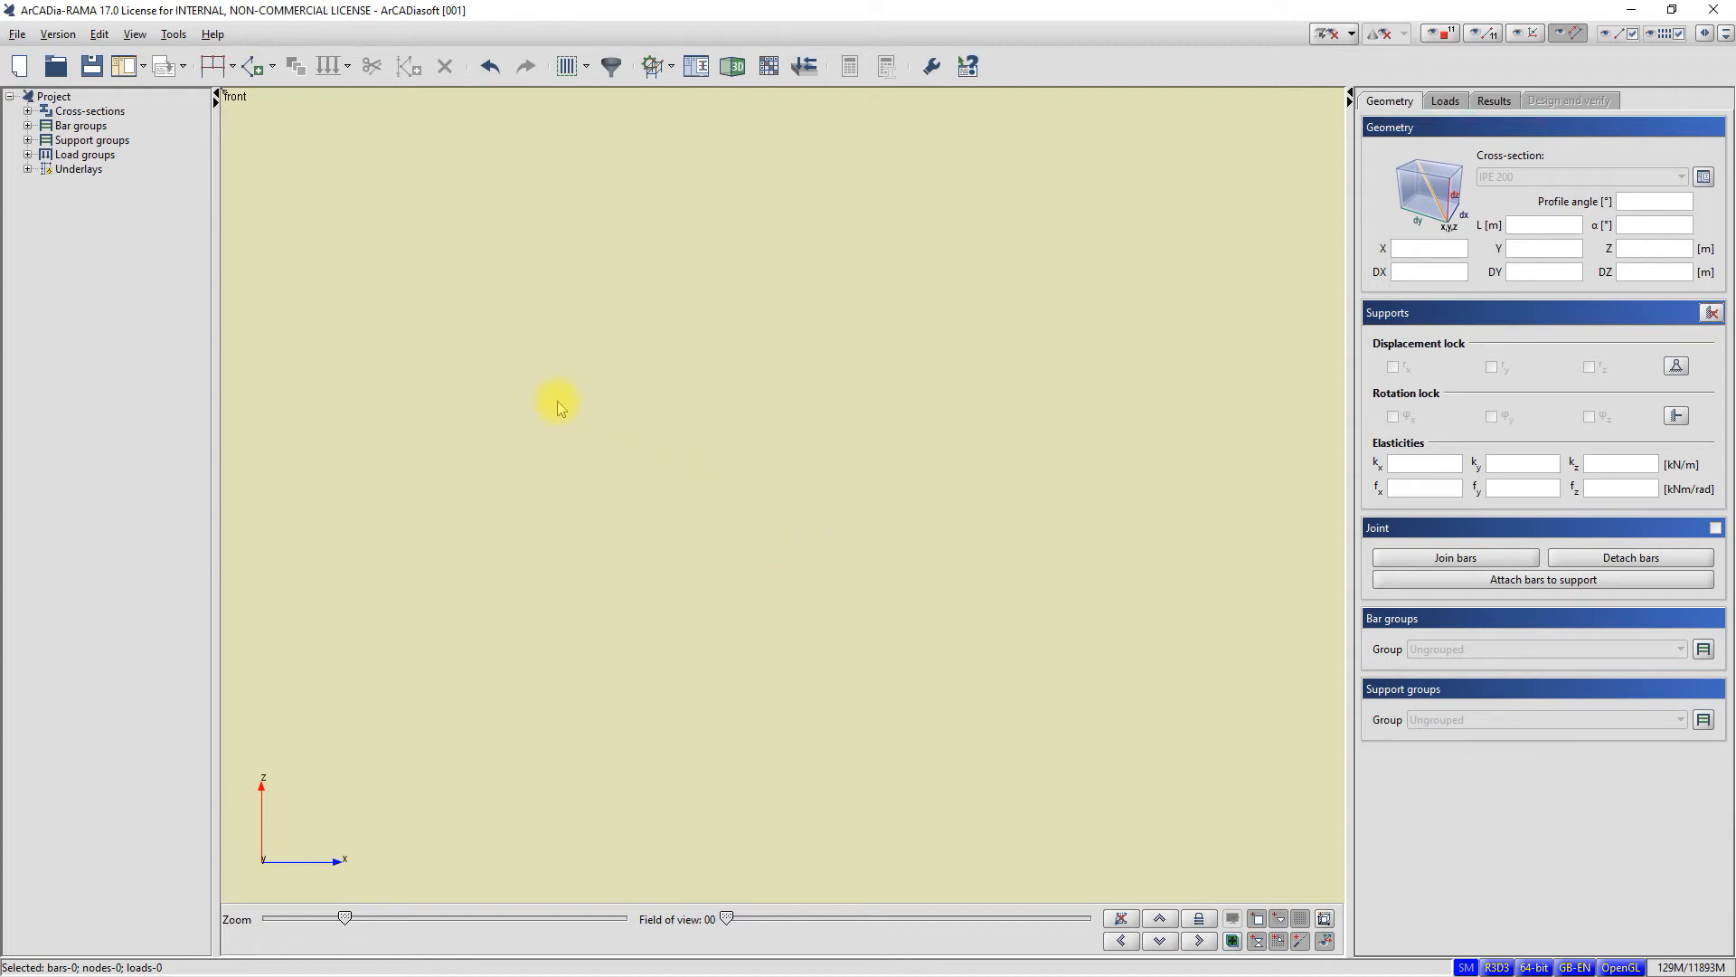
Set the project's grid spacing to 1 m in the X direction and 0,5 m in the Z direction
left_click(17, 34)
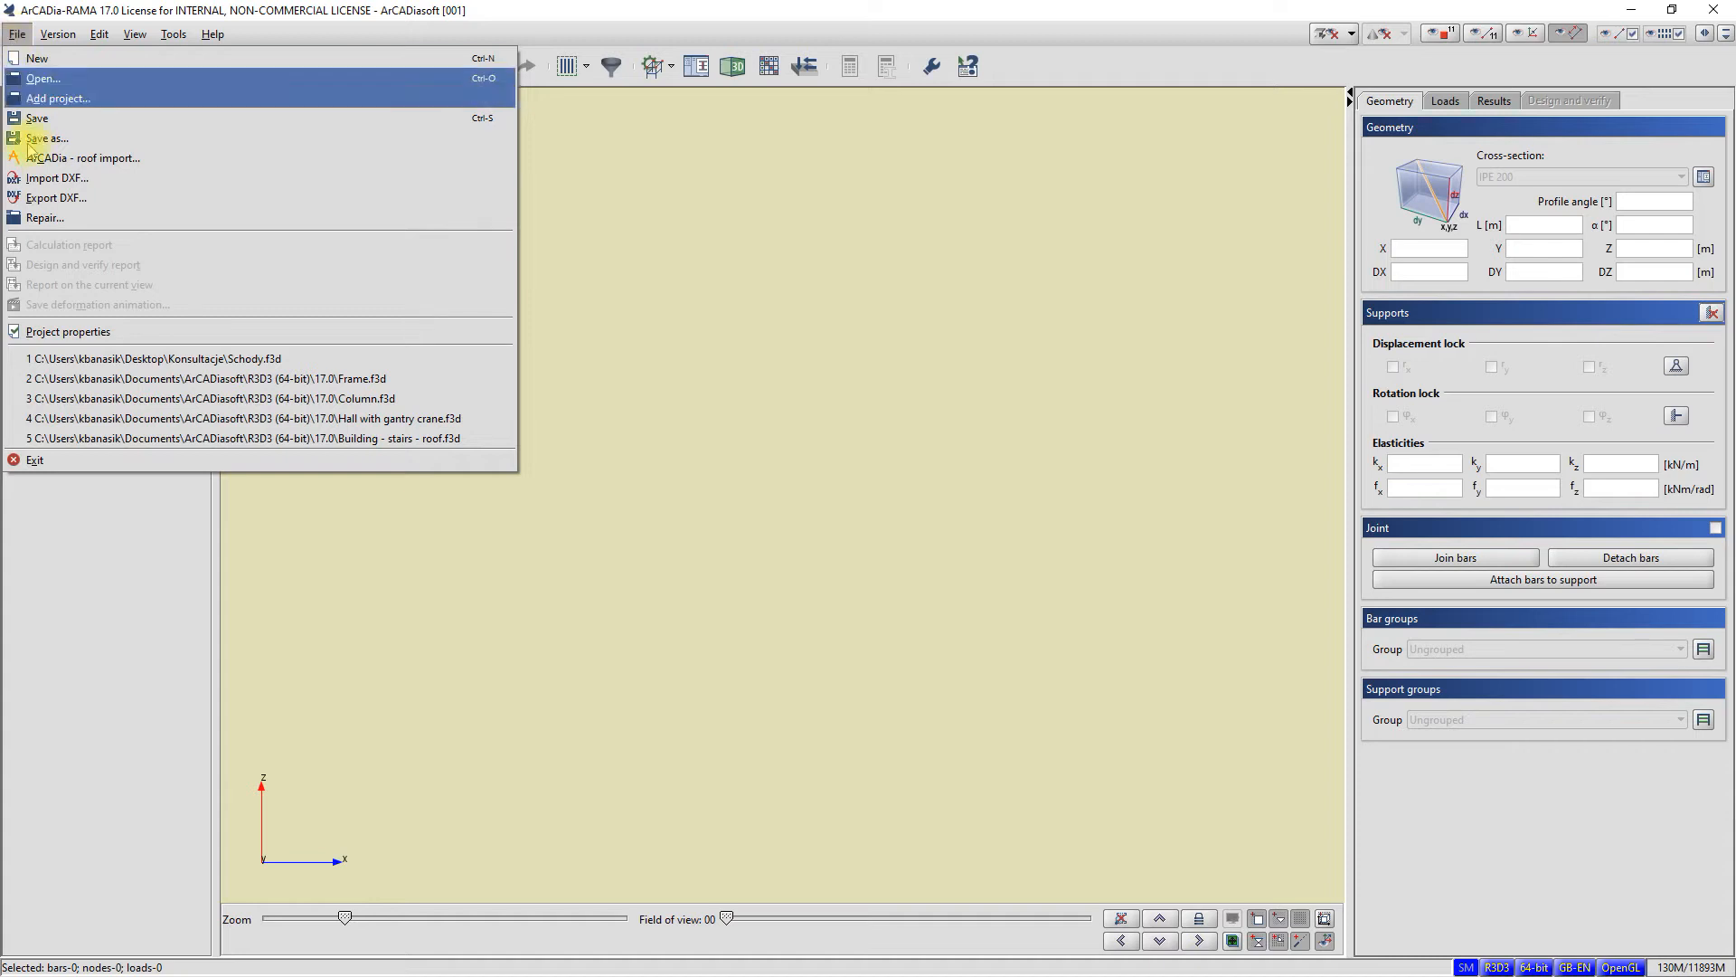
left_click(78, 333)
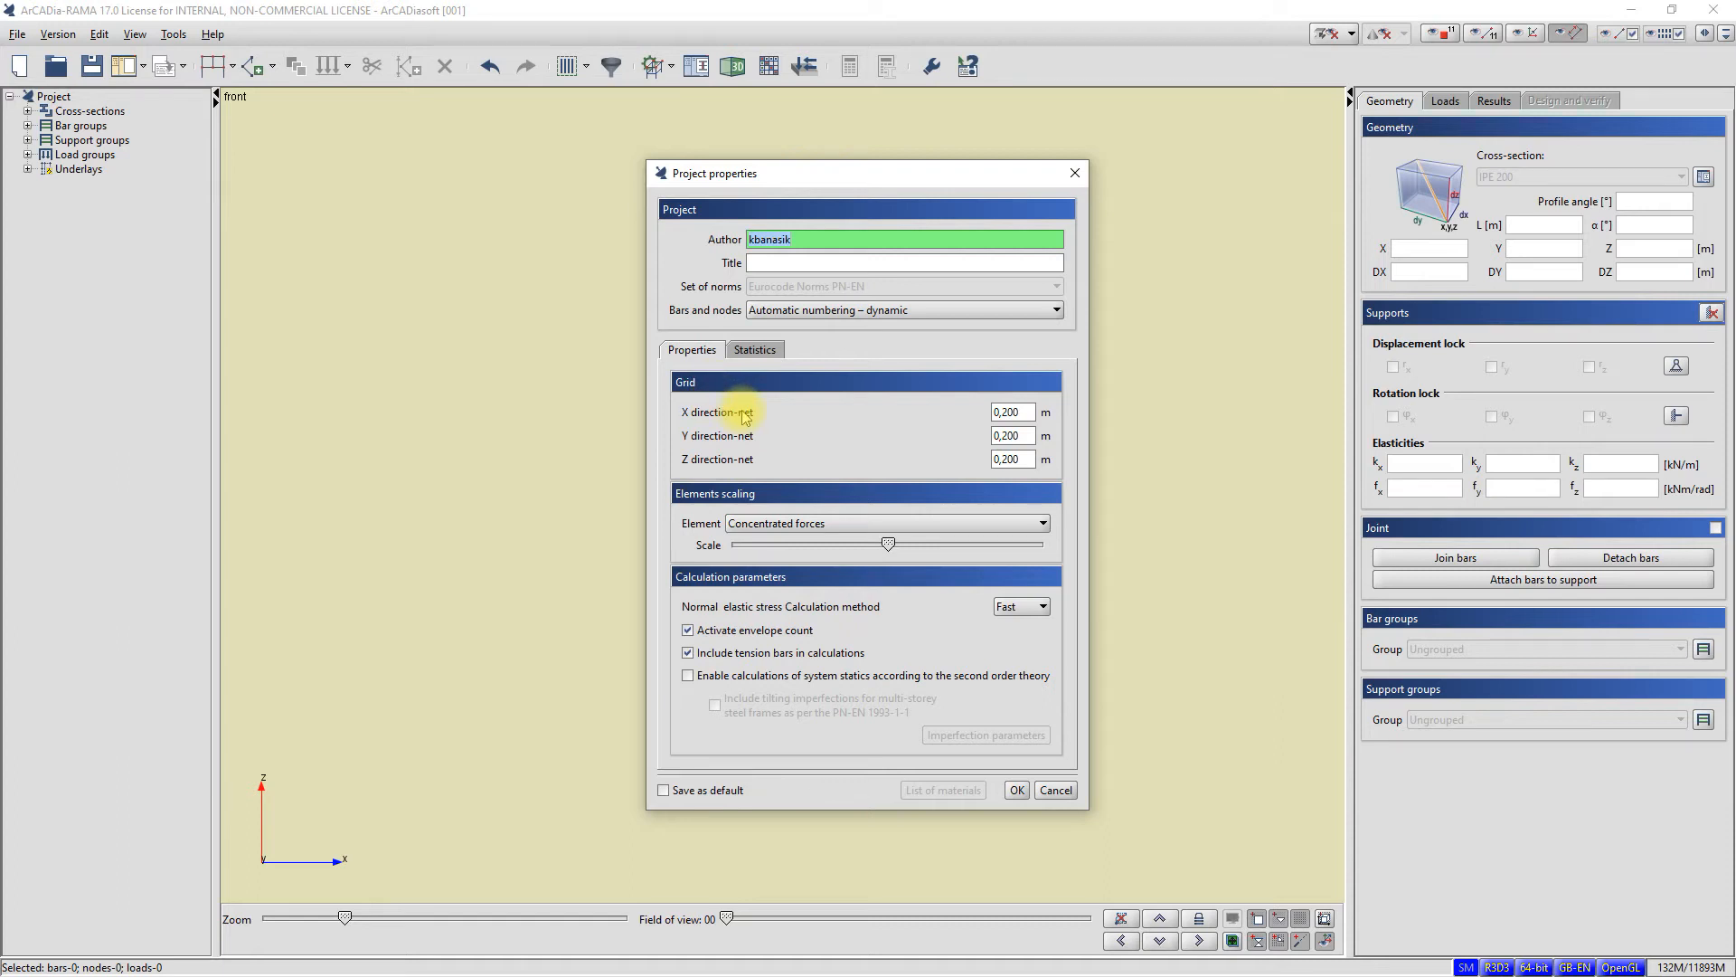
left_click(1014, 412)
left_click(1013, 435)
left_click(1014, 457)
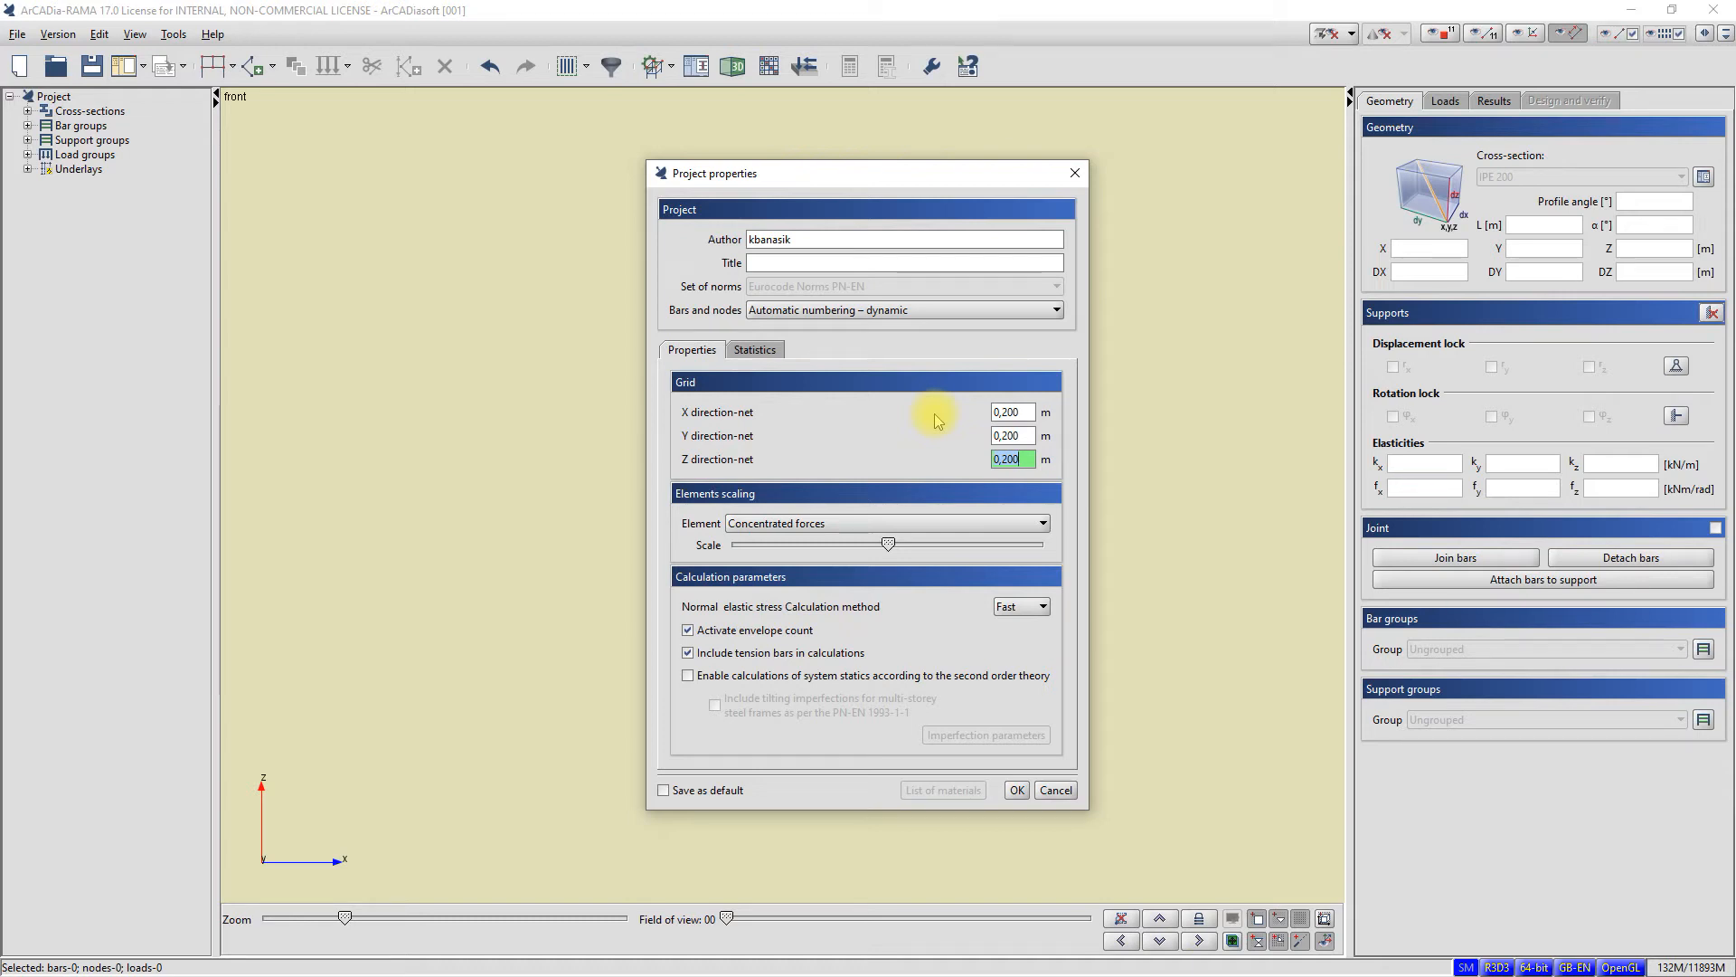
left_click(1019, 412)
type("1")
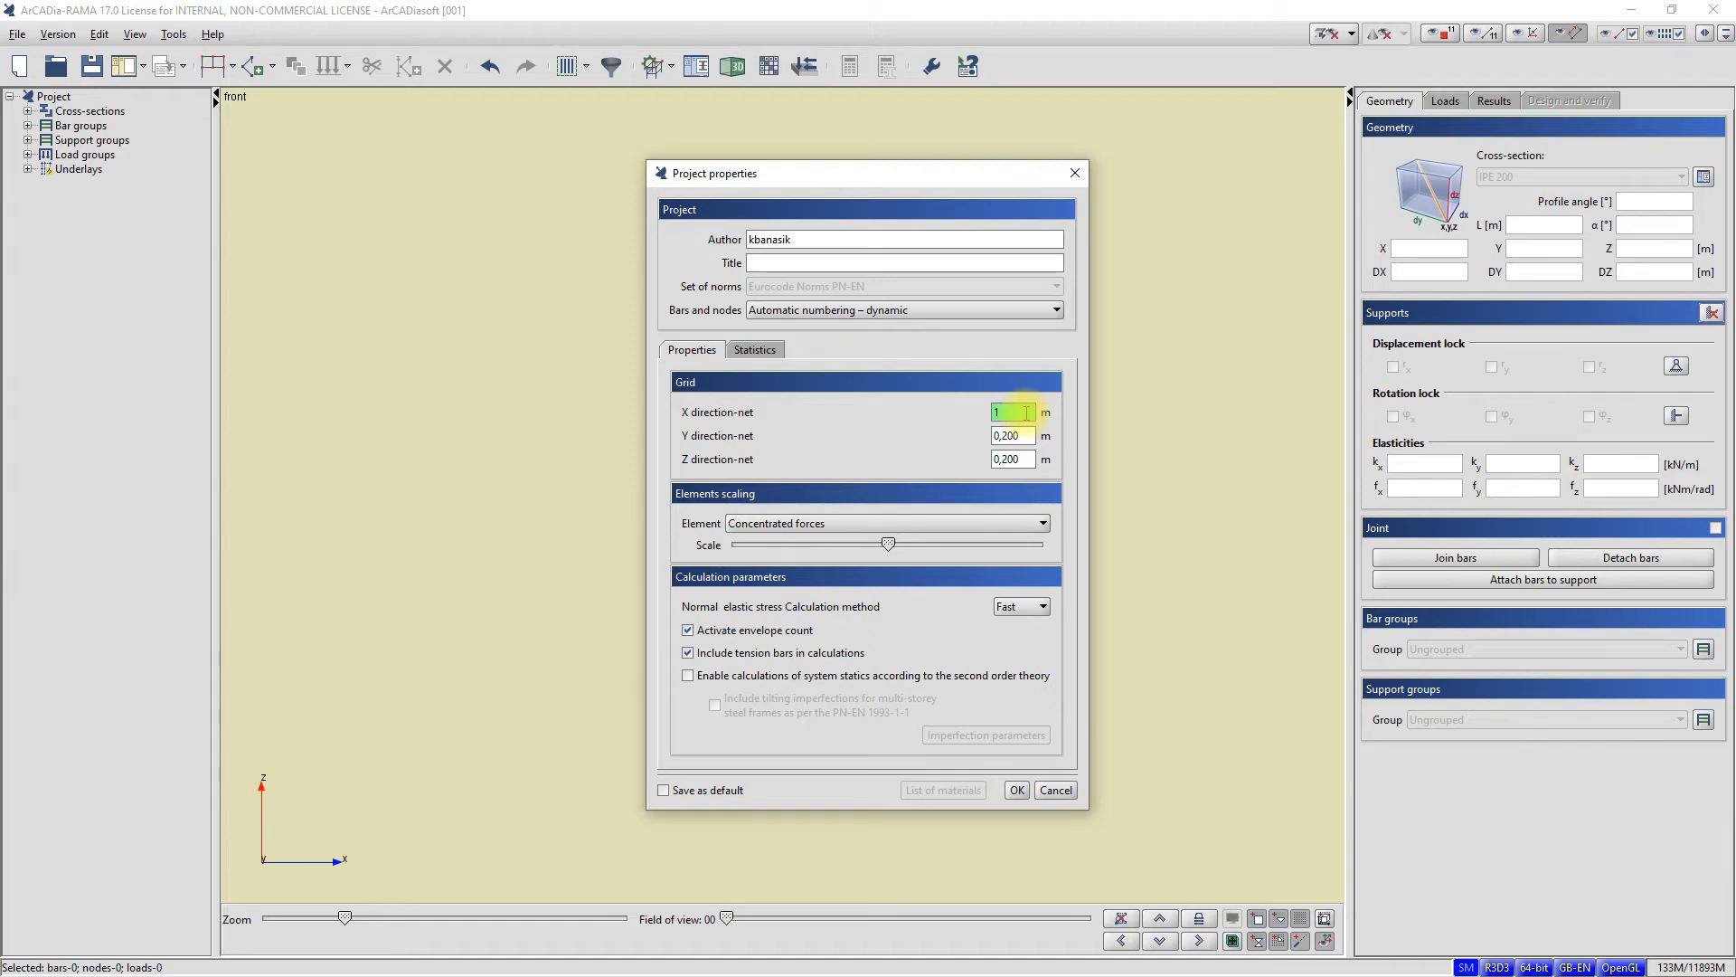
left_click(1030, 454)
type("0,5")
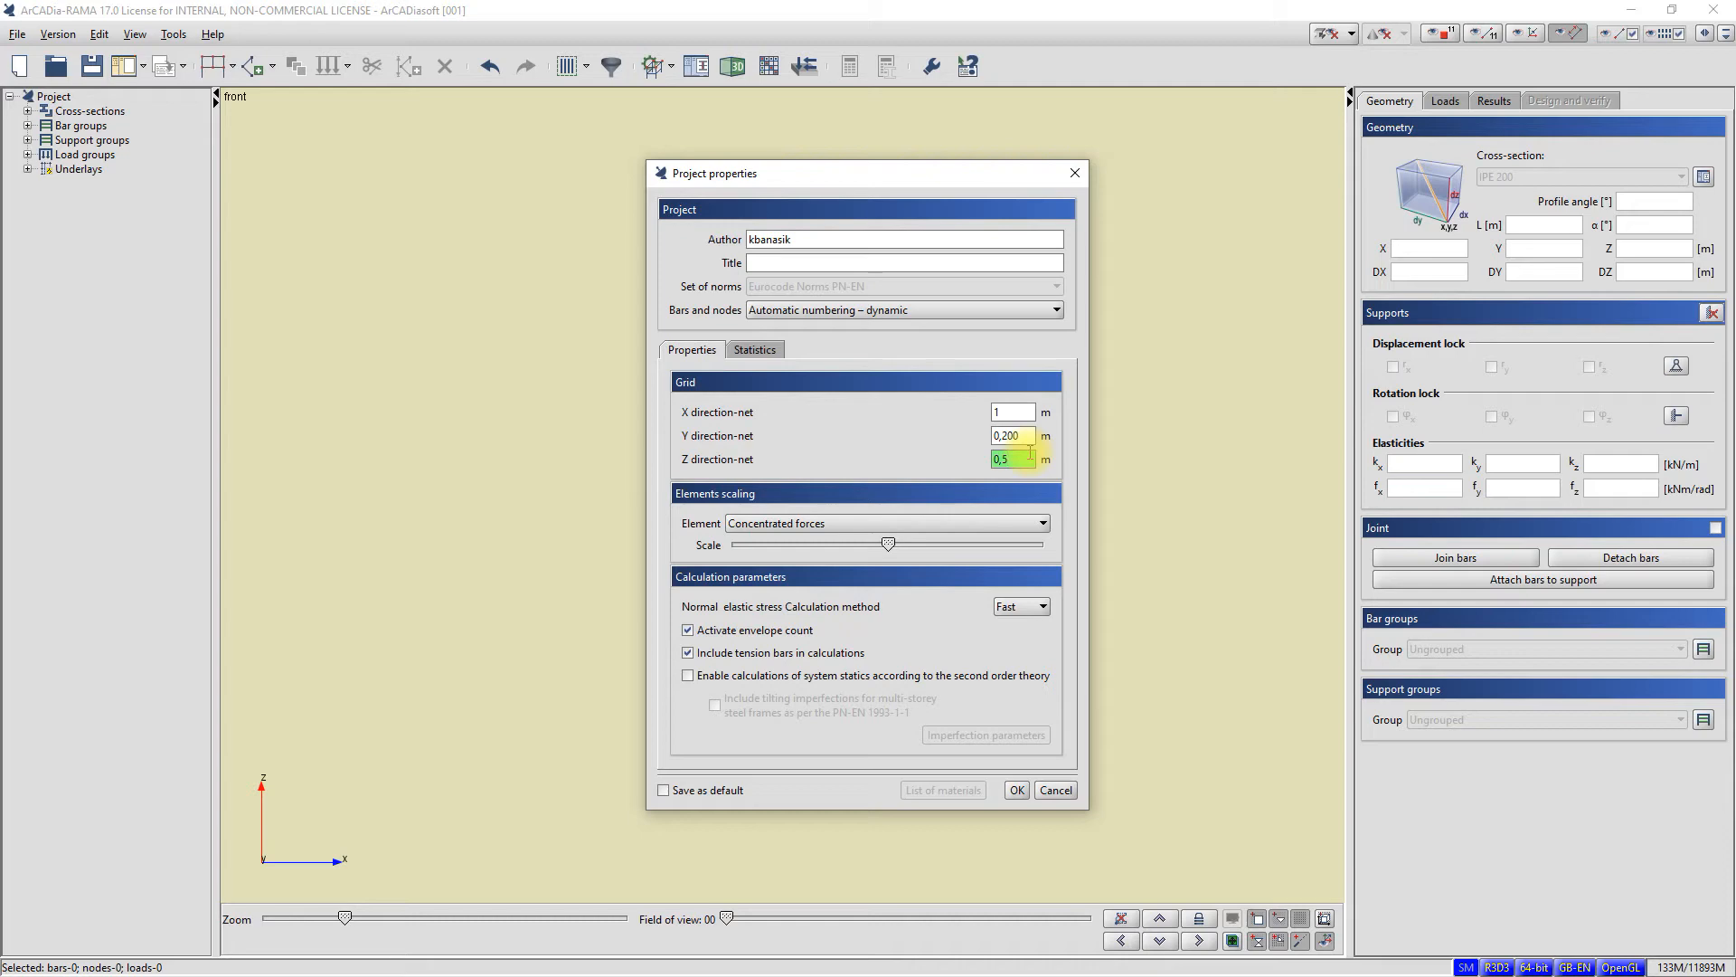
left_click(1017, 790)
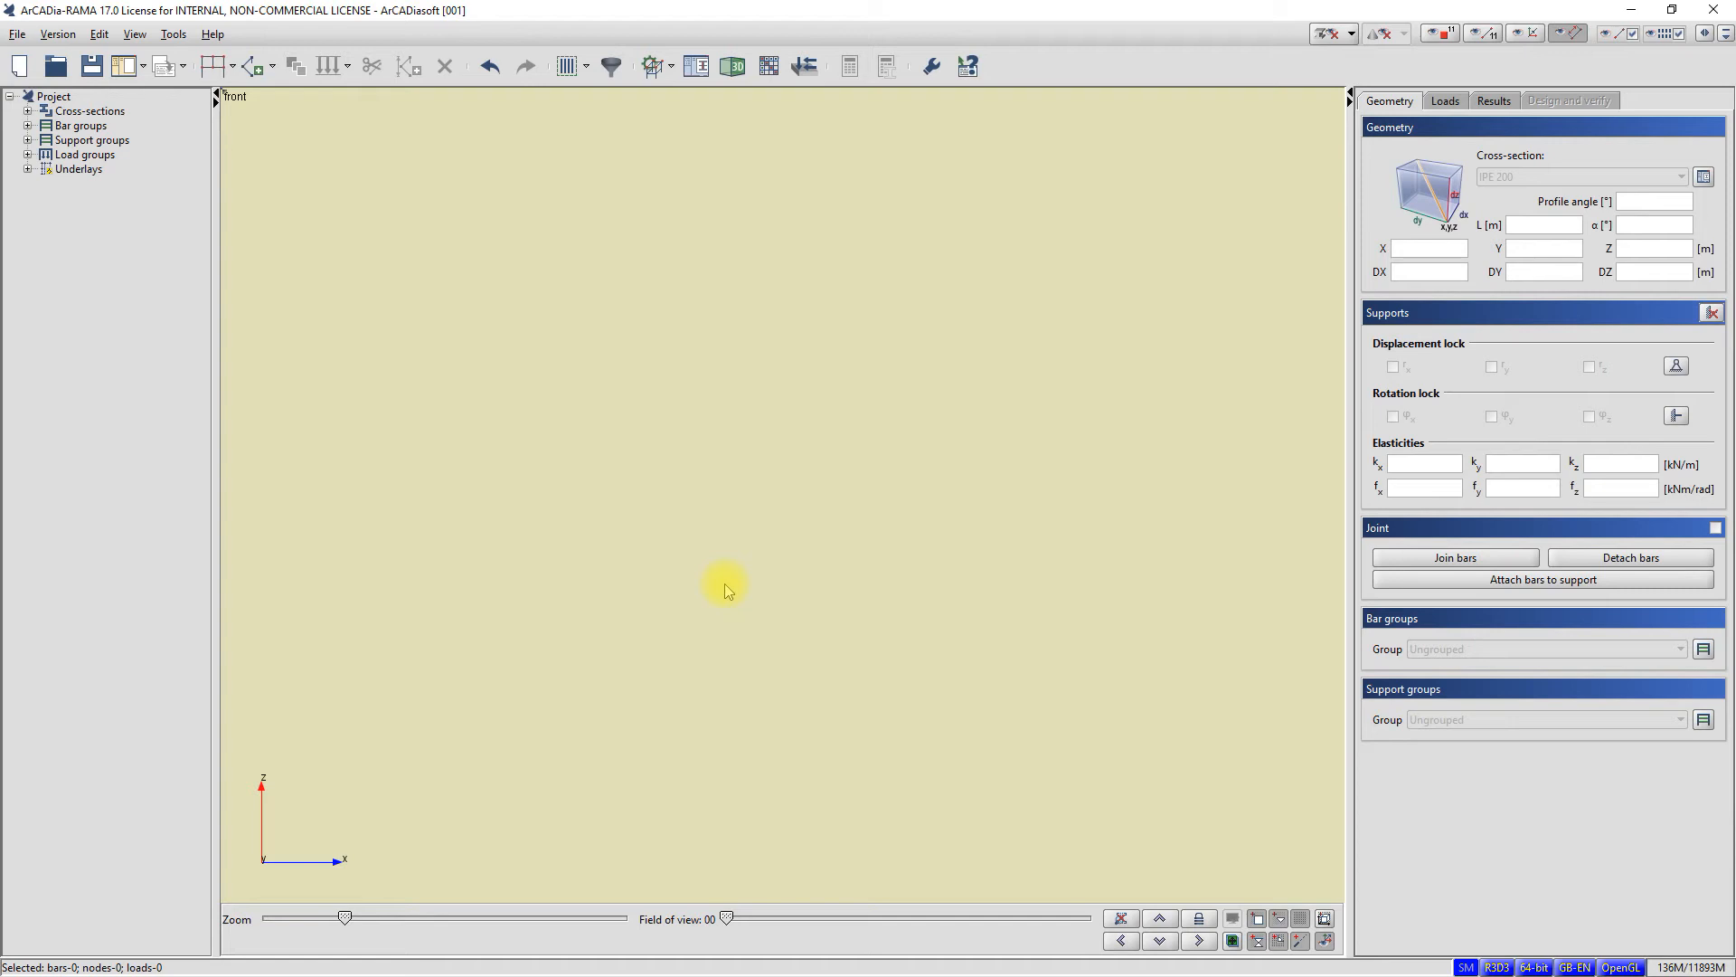
Draw two connected fixed-fixed bars from X -5, Z -4: a 5 m horizontal bar and a 4 m vertical bar rising from its end
left_click(271, 66)
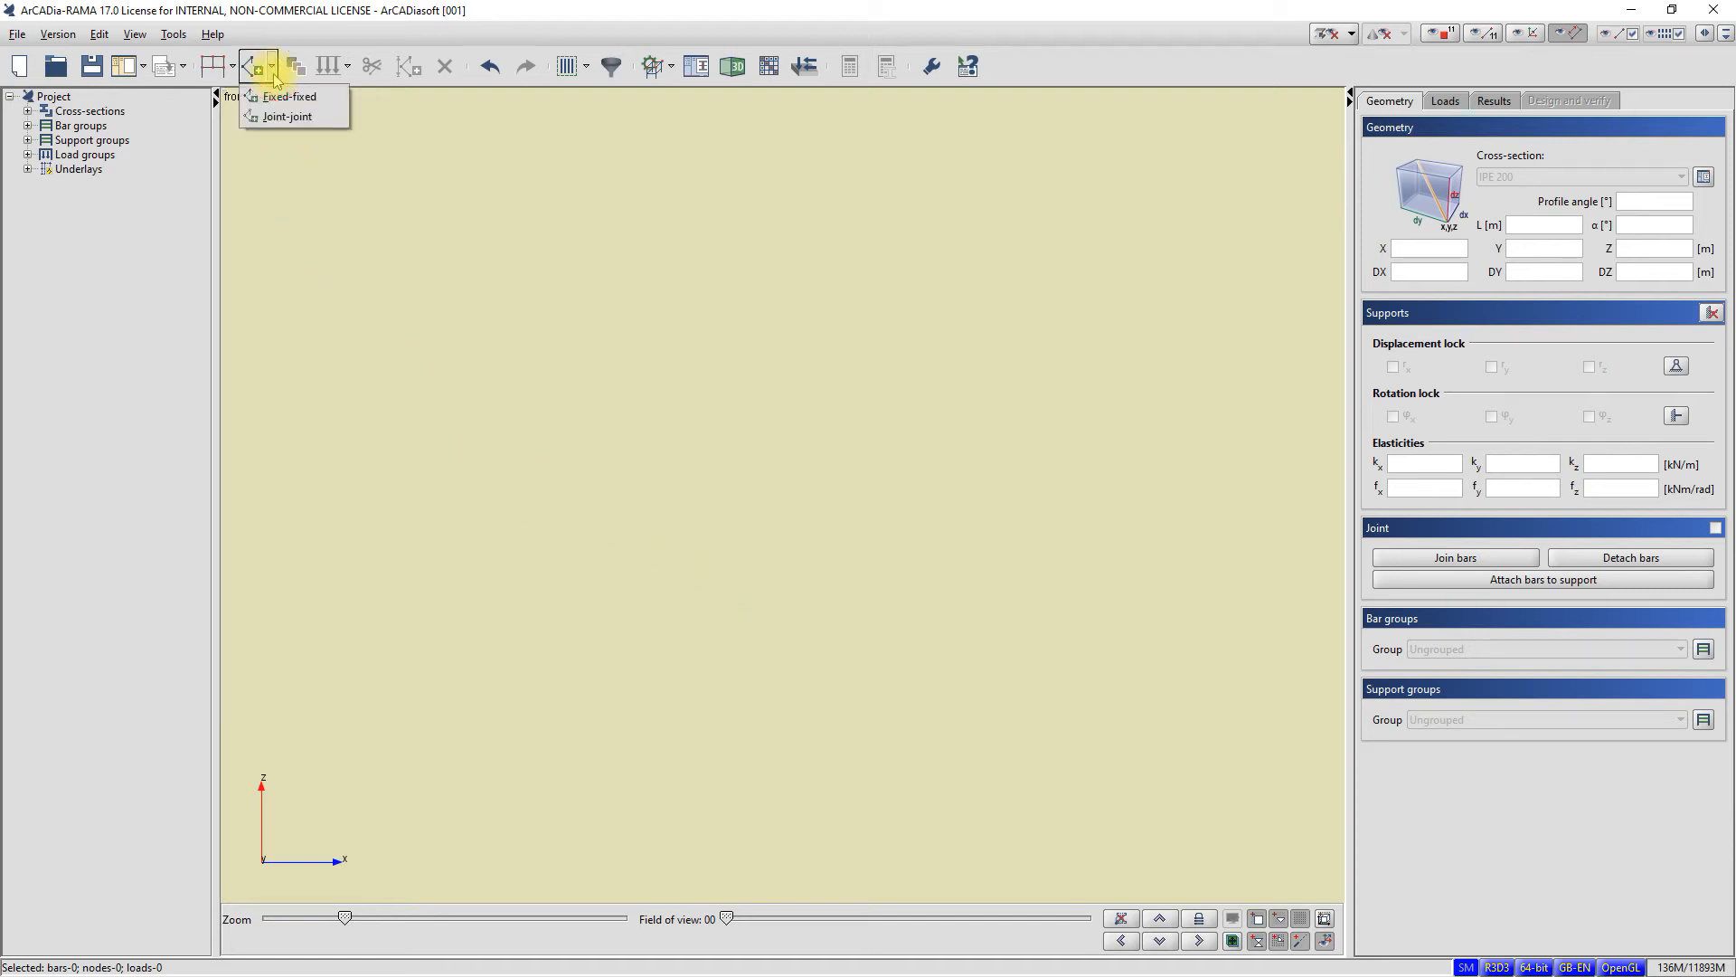
left_click(276, 98)
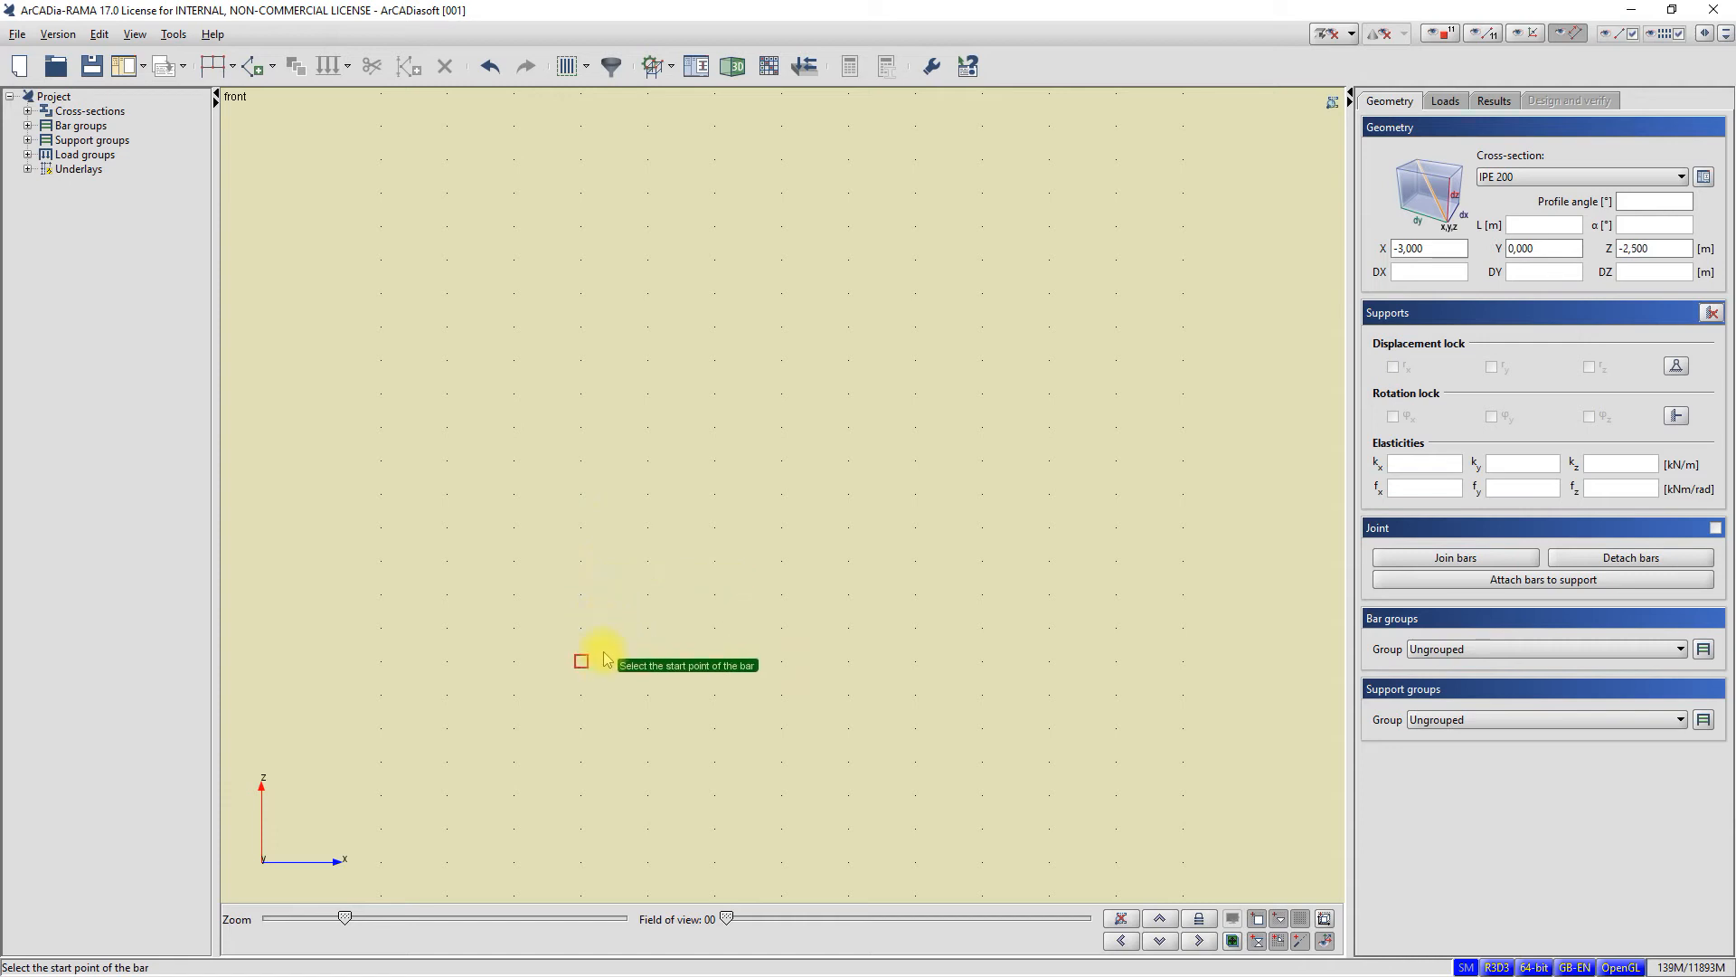
scroll(579, 663, "down", 3)
scroll(593, 660, "up", 2)
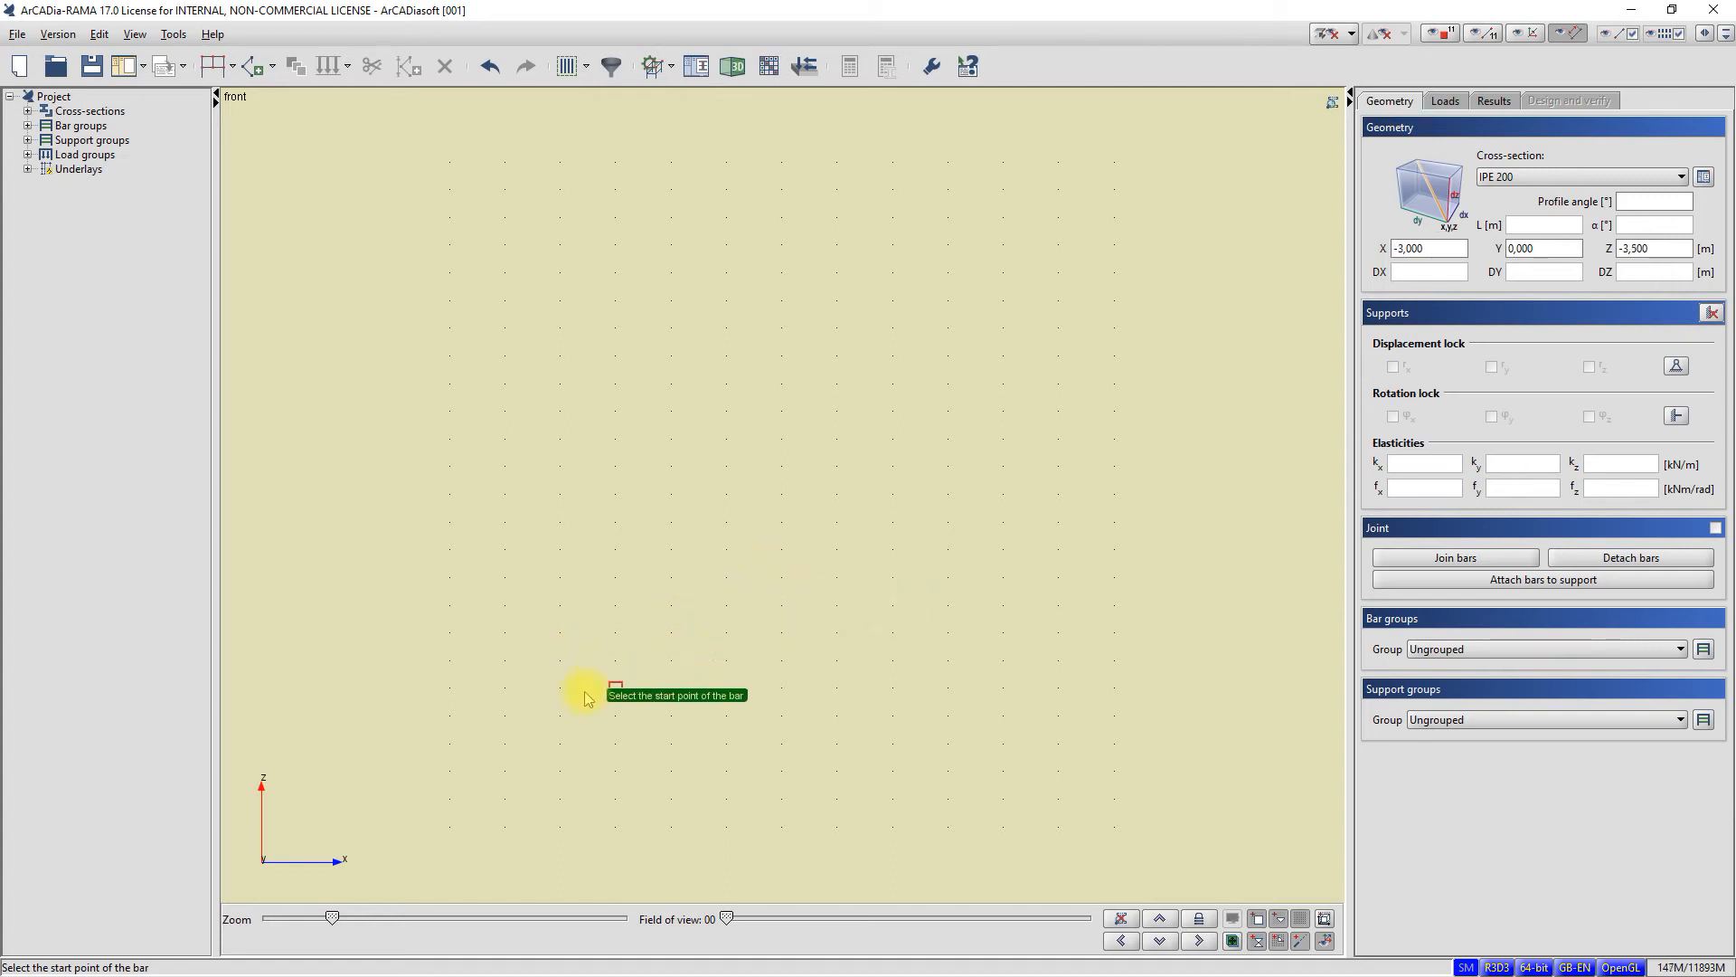
left_click(505, 716)
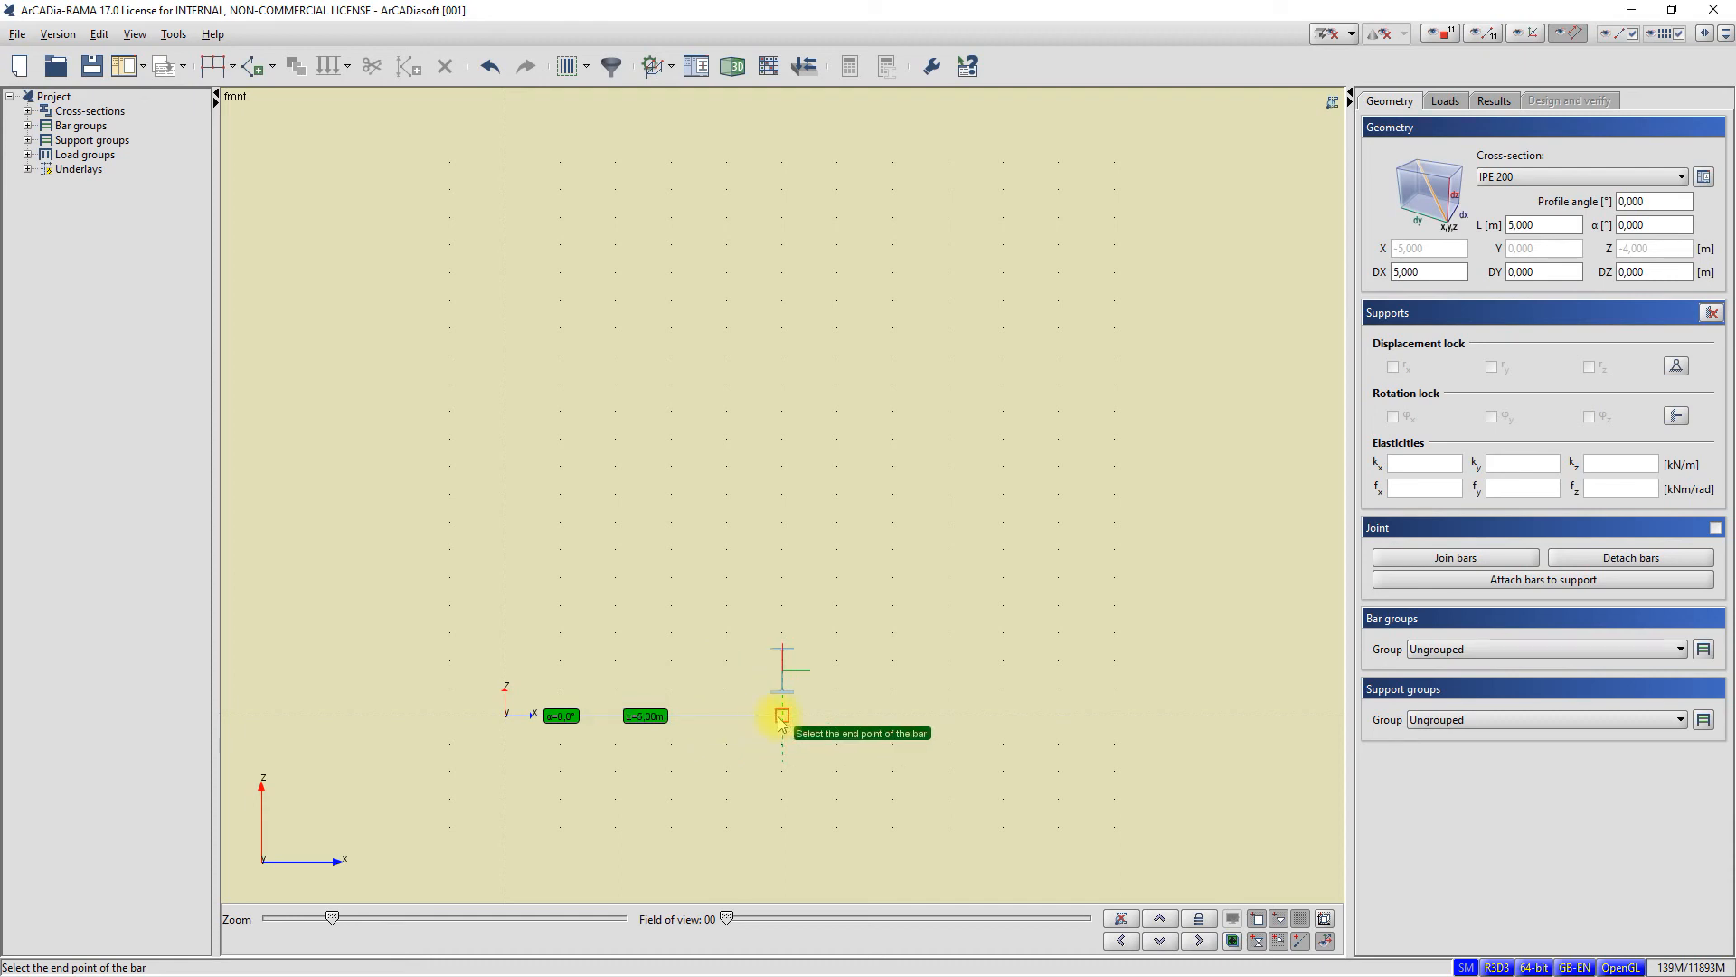
left_click(780, 716)
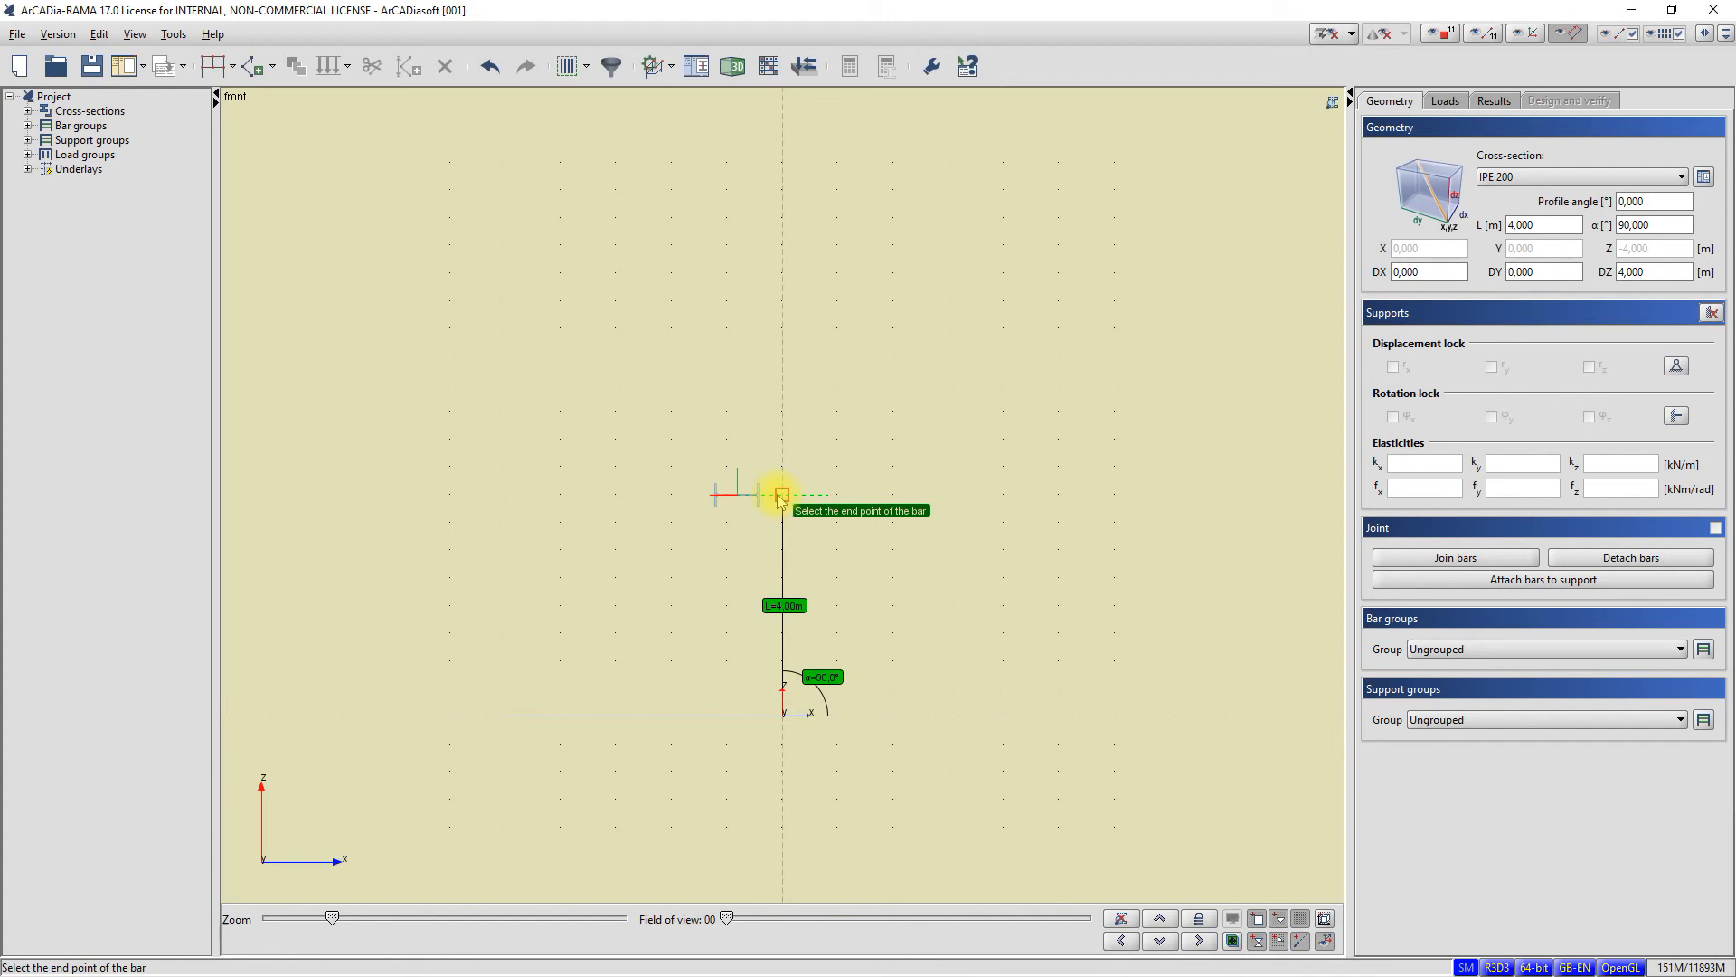
left_click(782, 495)
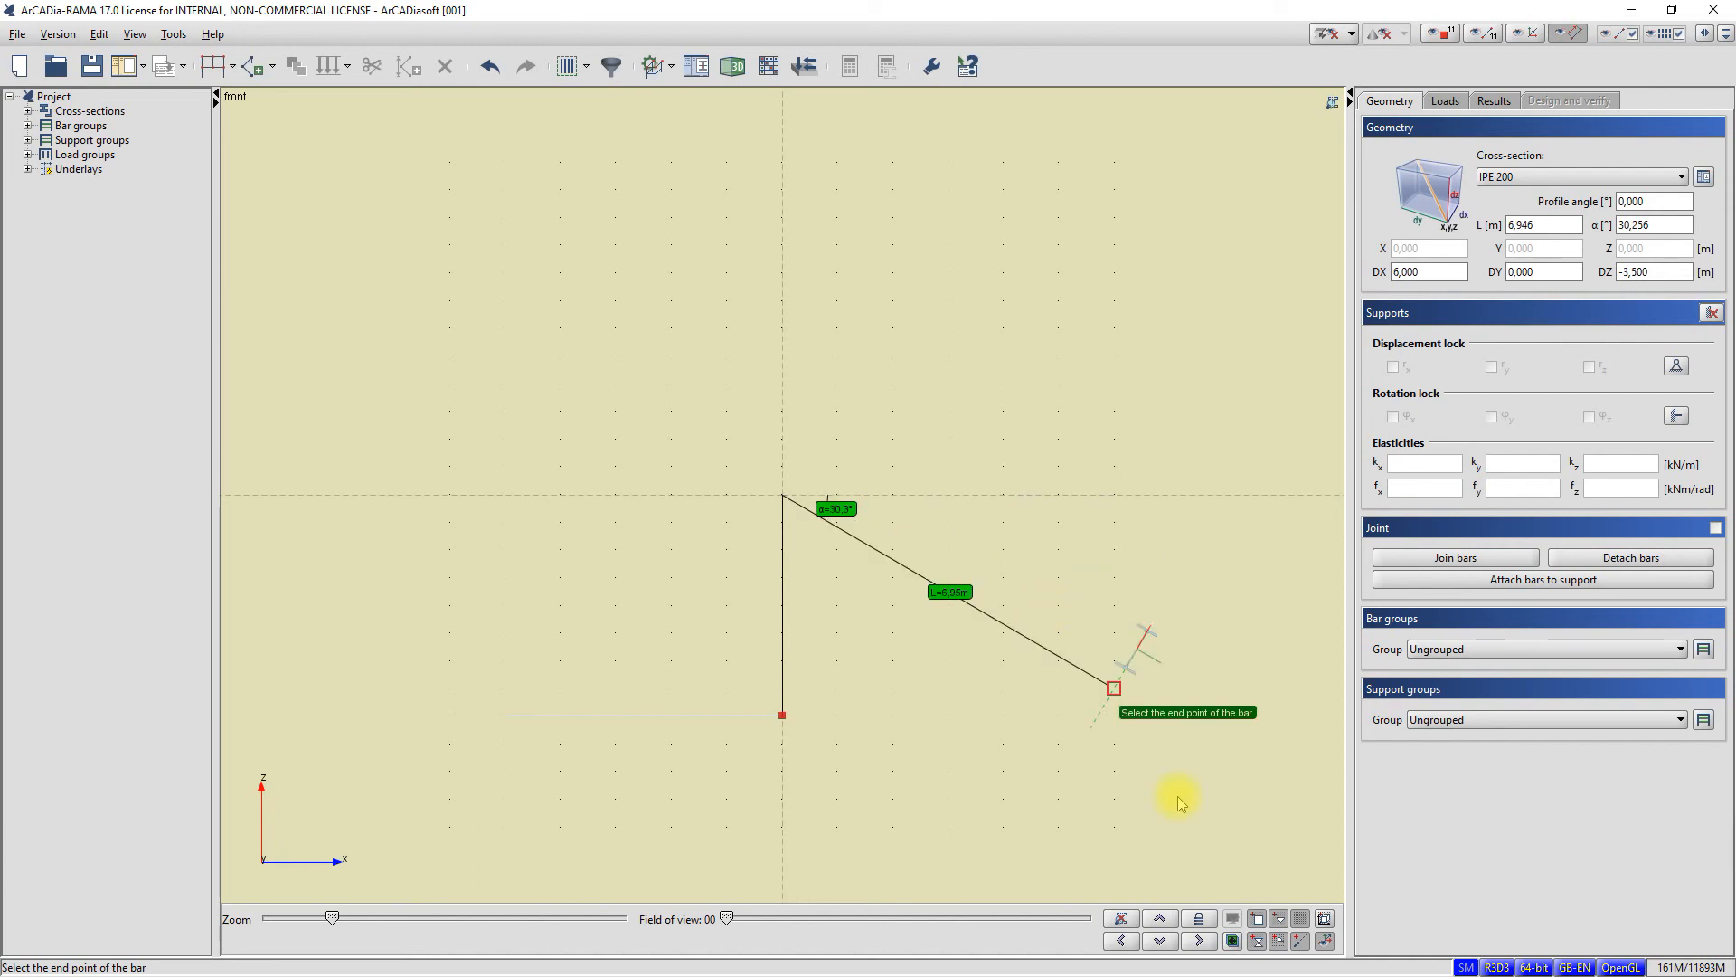
Turn the grid off and back on during bar placement, and end bar drawing without a third bar
left_click(1300, 918)
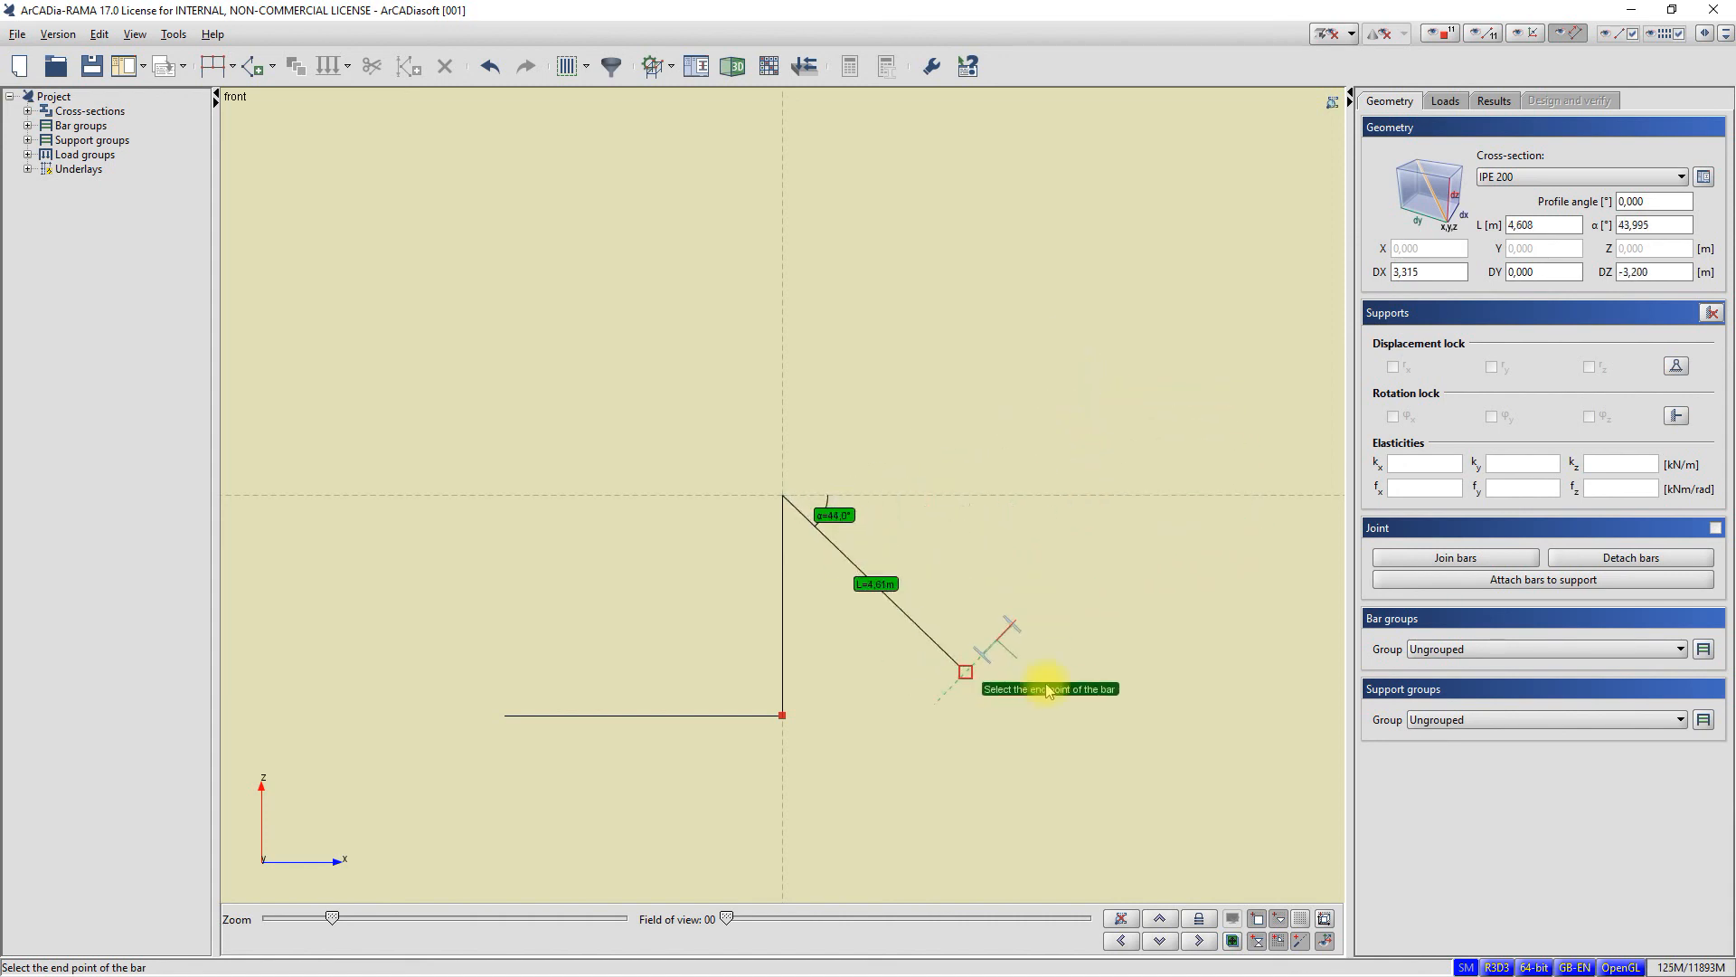
left_click(1299, 916)
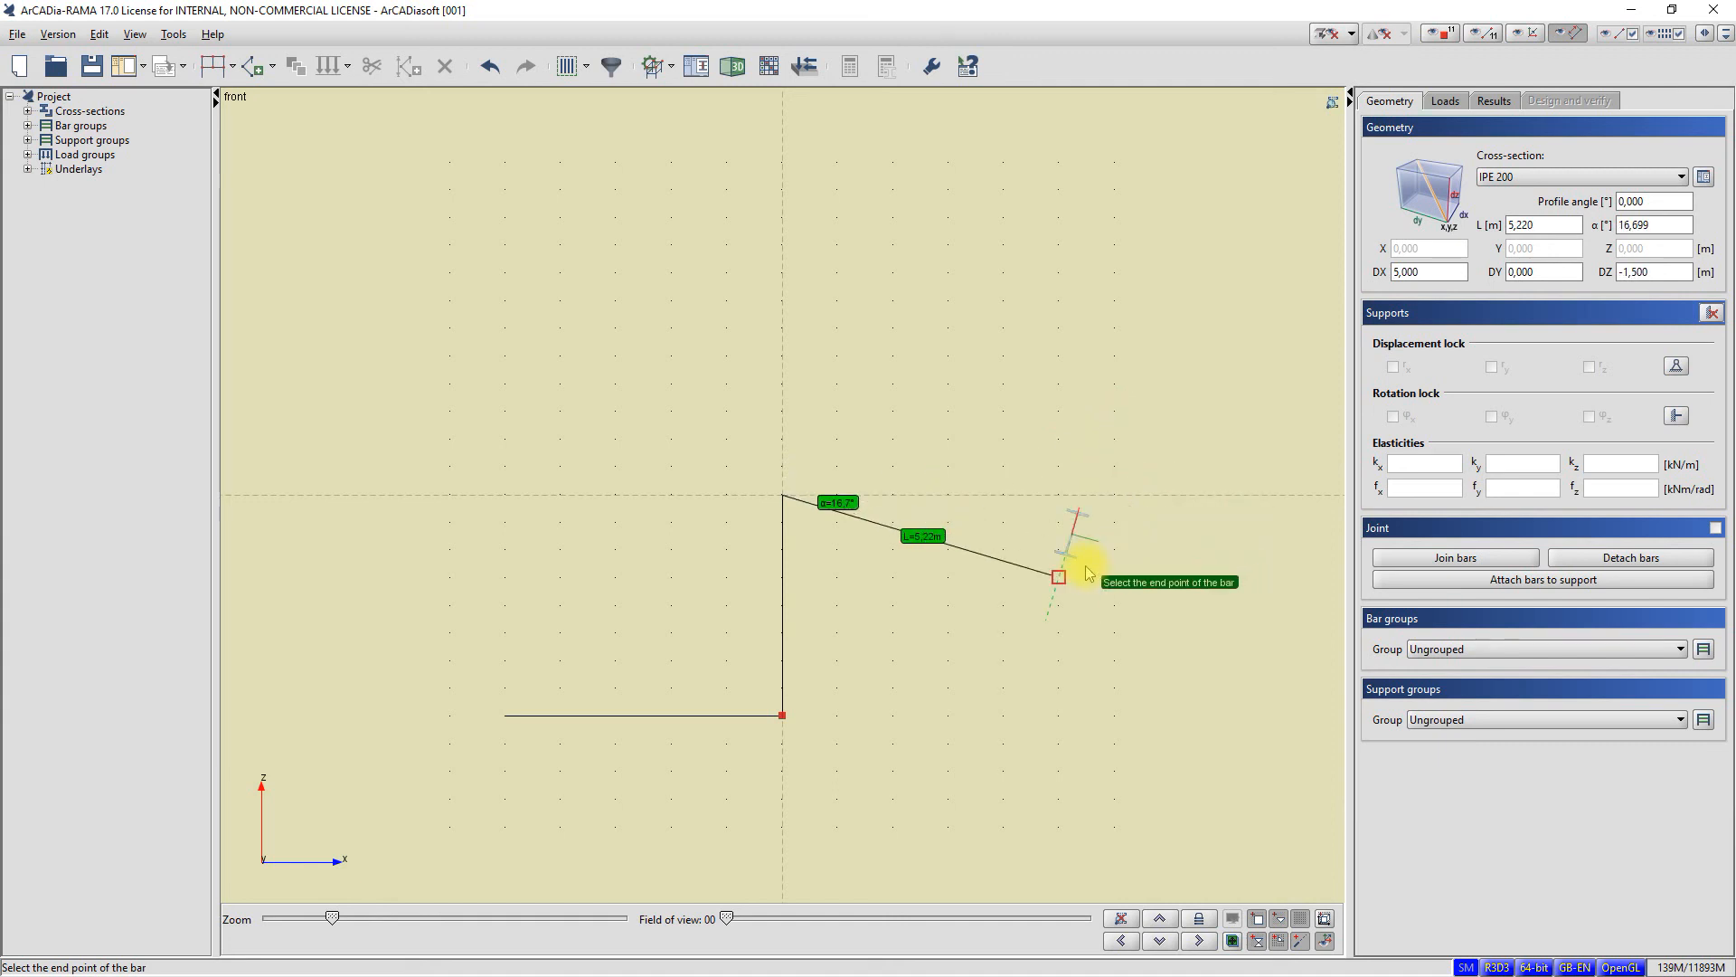
key("Escape")
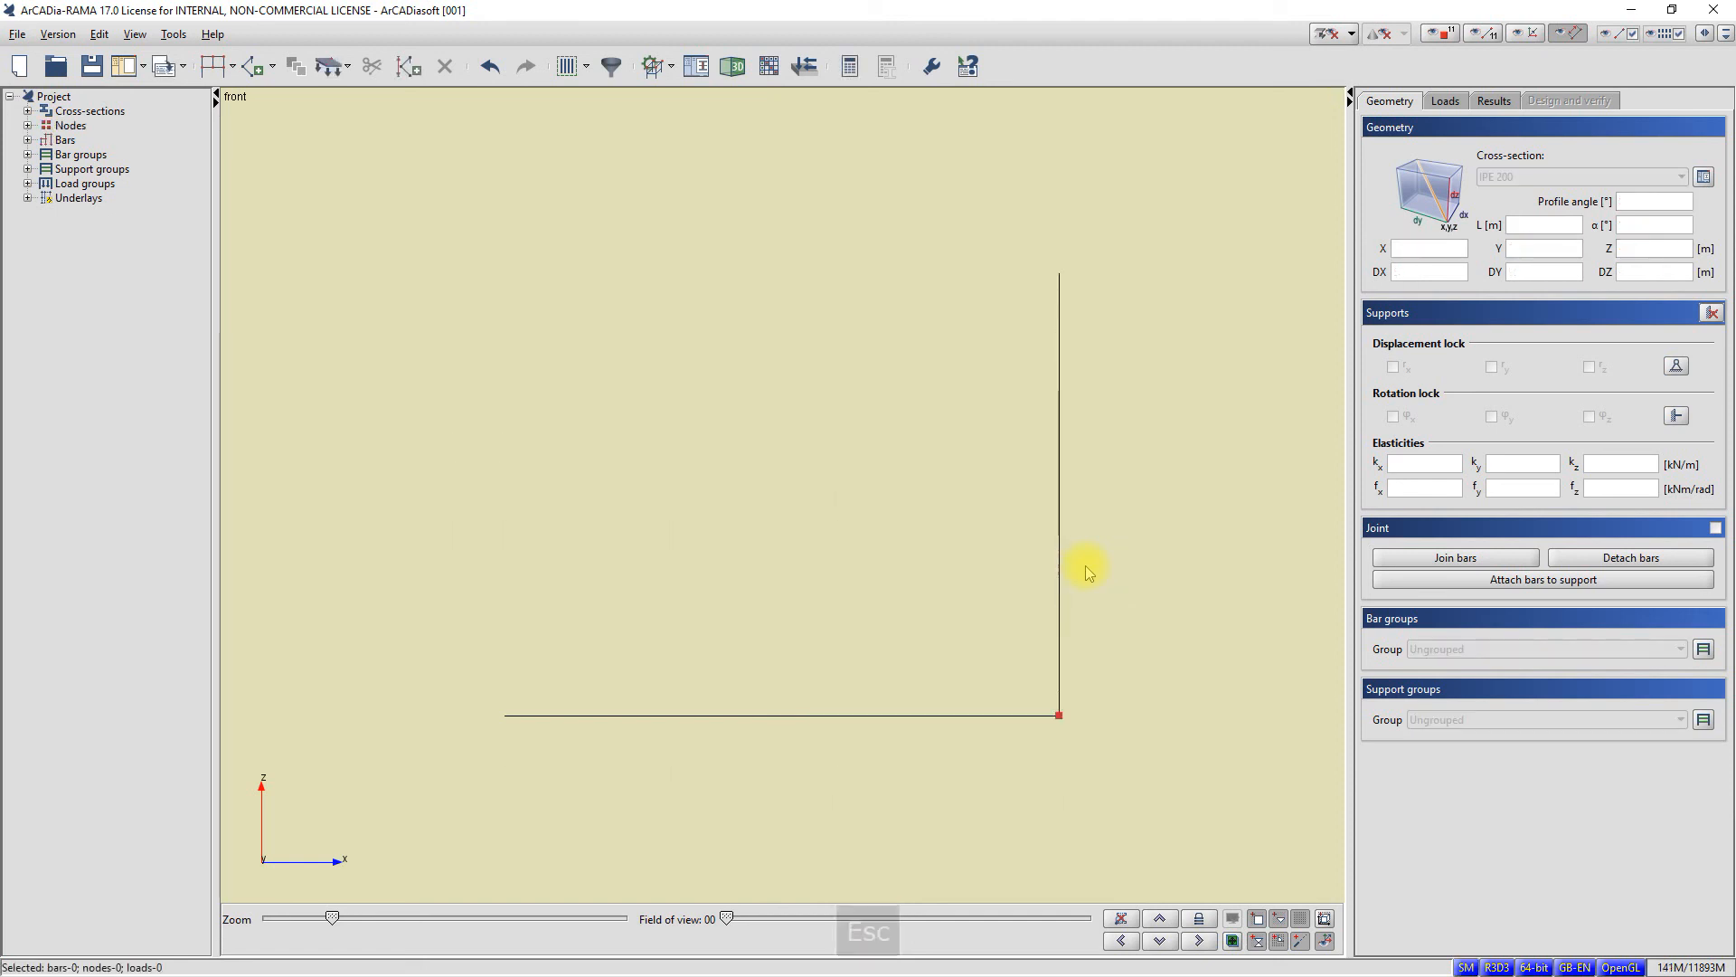
scroll(958, 494, "down", 2)
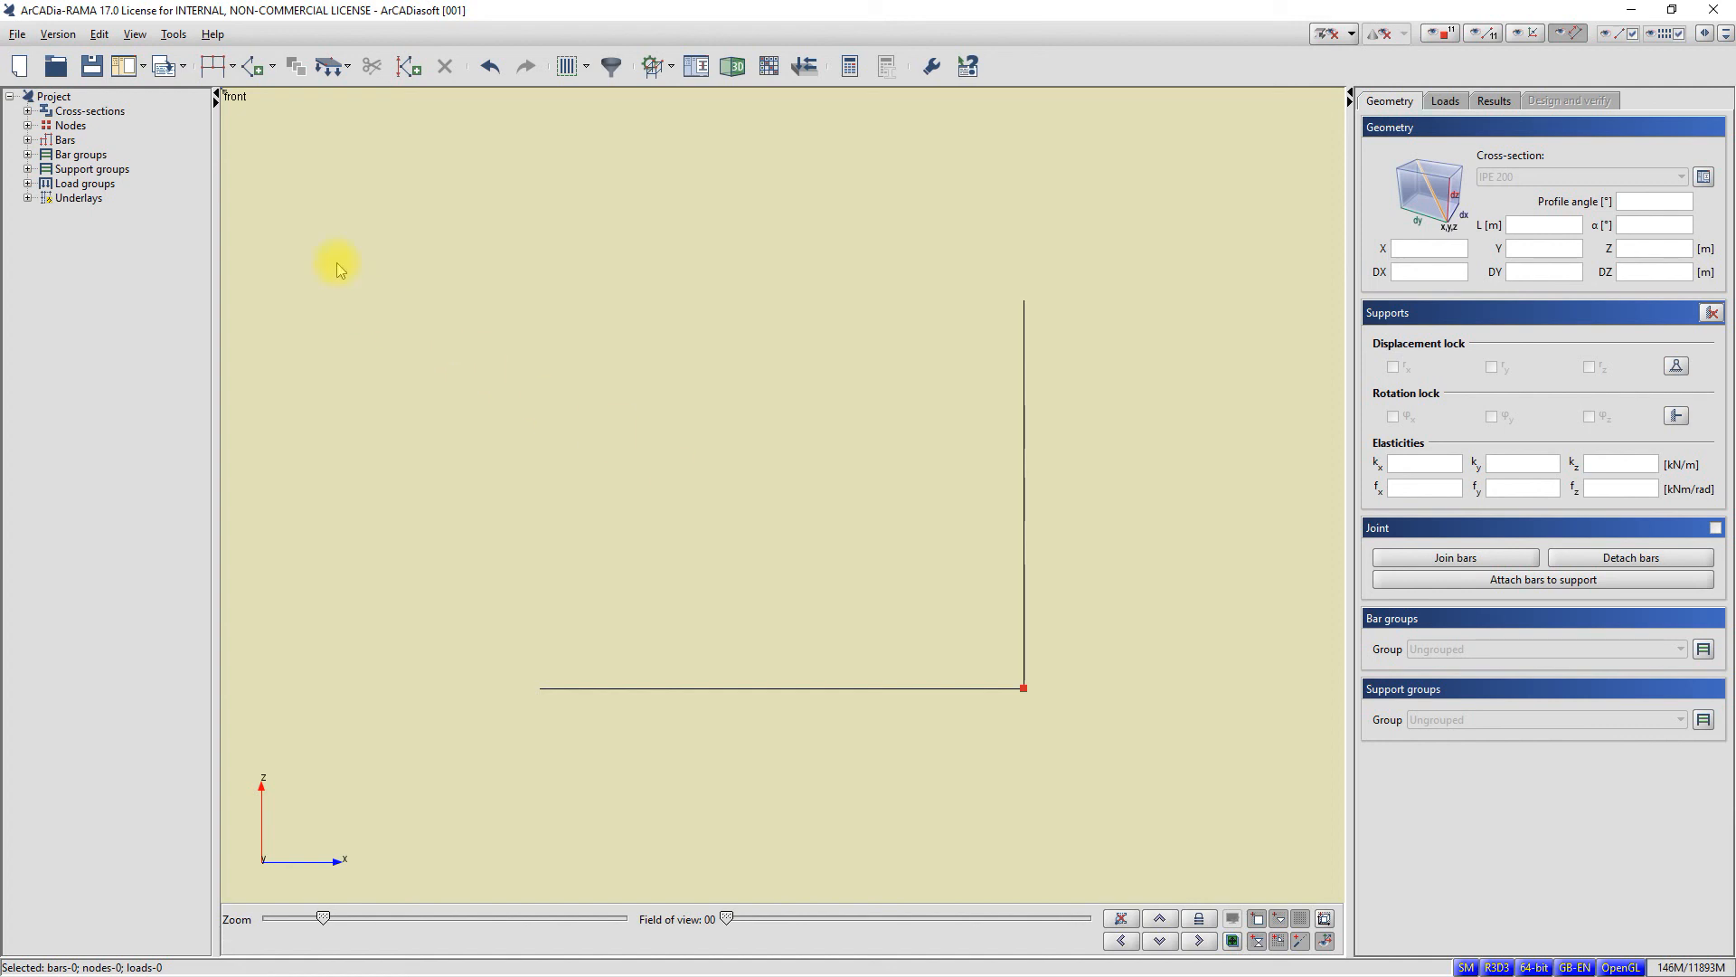
Set the project's grid spacing to 0,2 m in both the X and Z directions
left_click(16, 36)
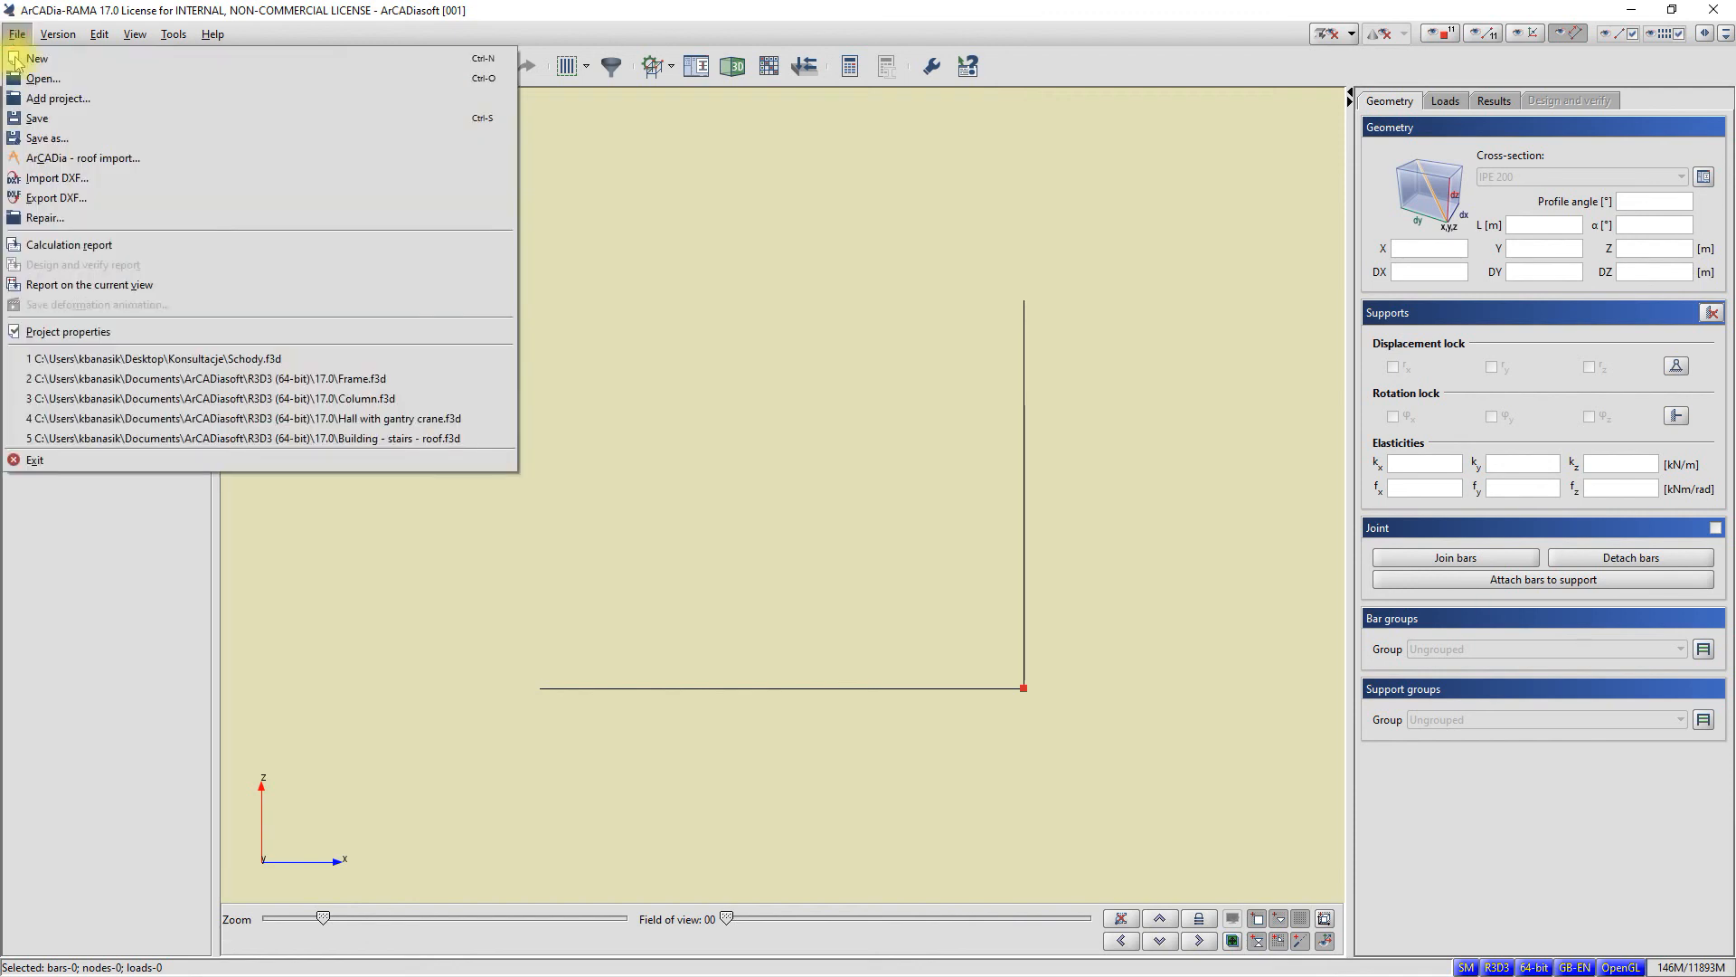
left_click(94, 332)
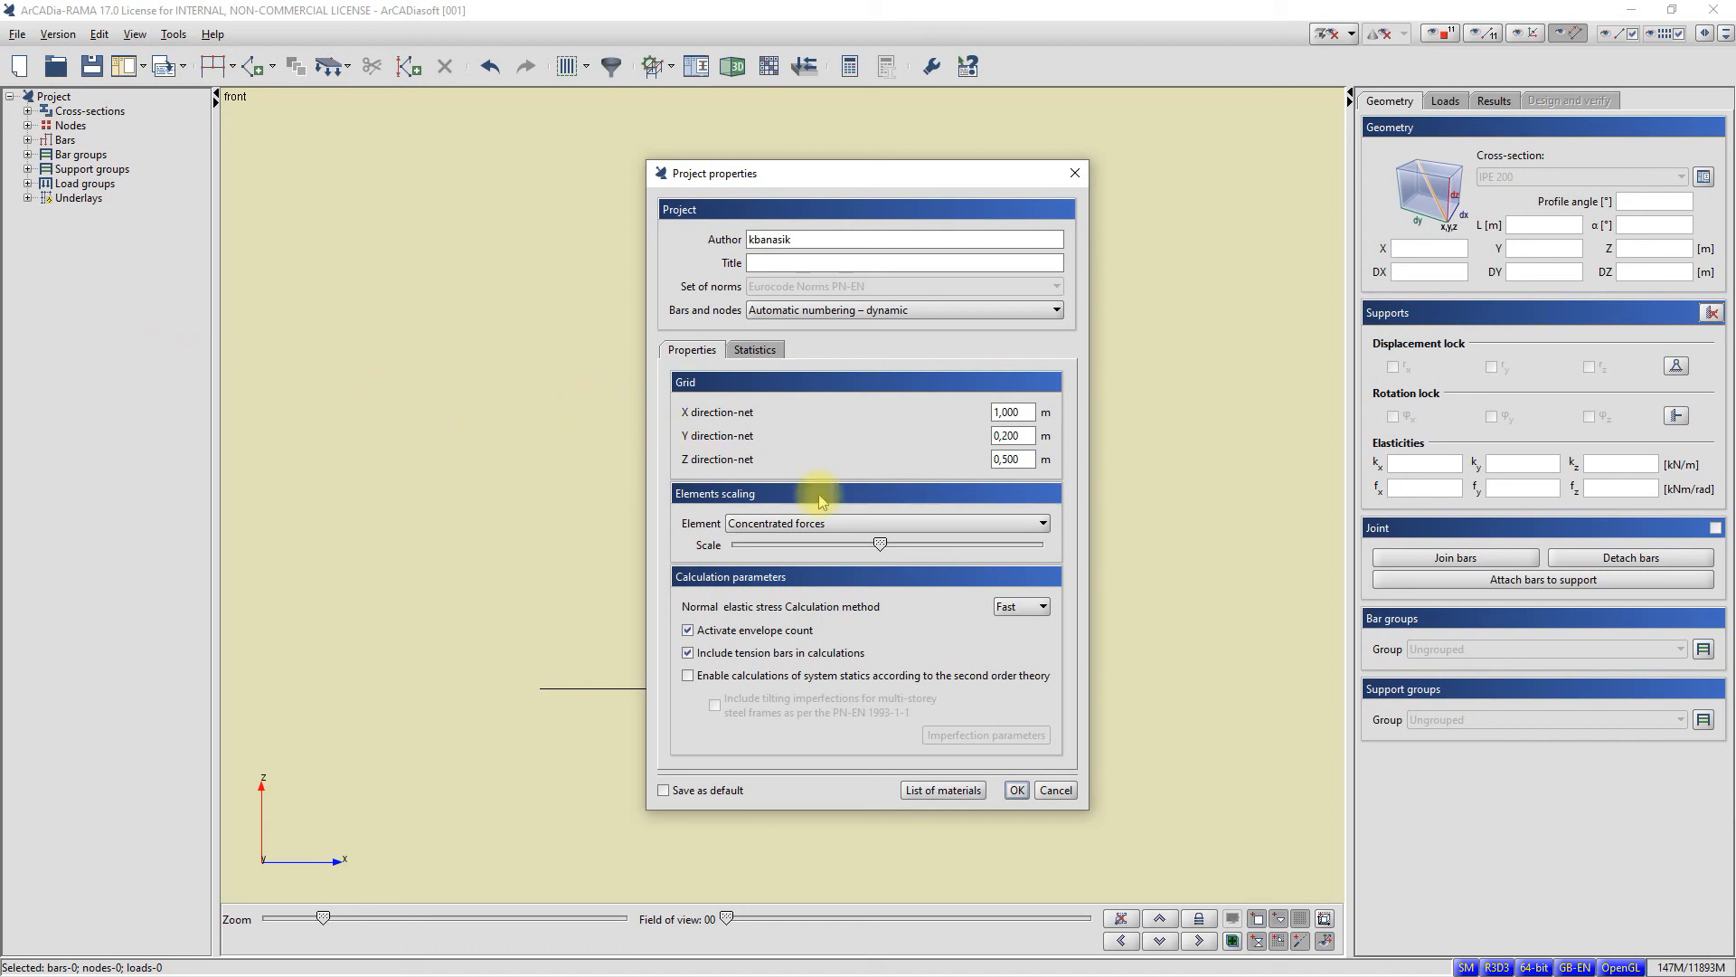
double_click(1029, 413)
type("0,2")
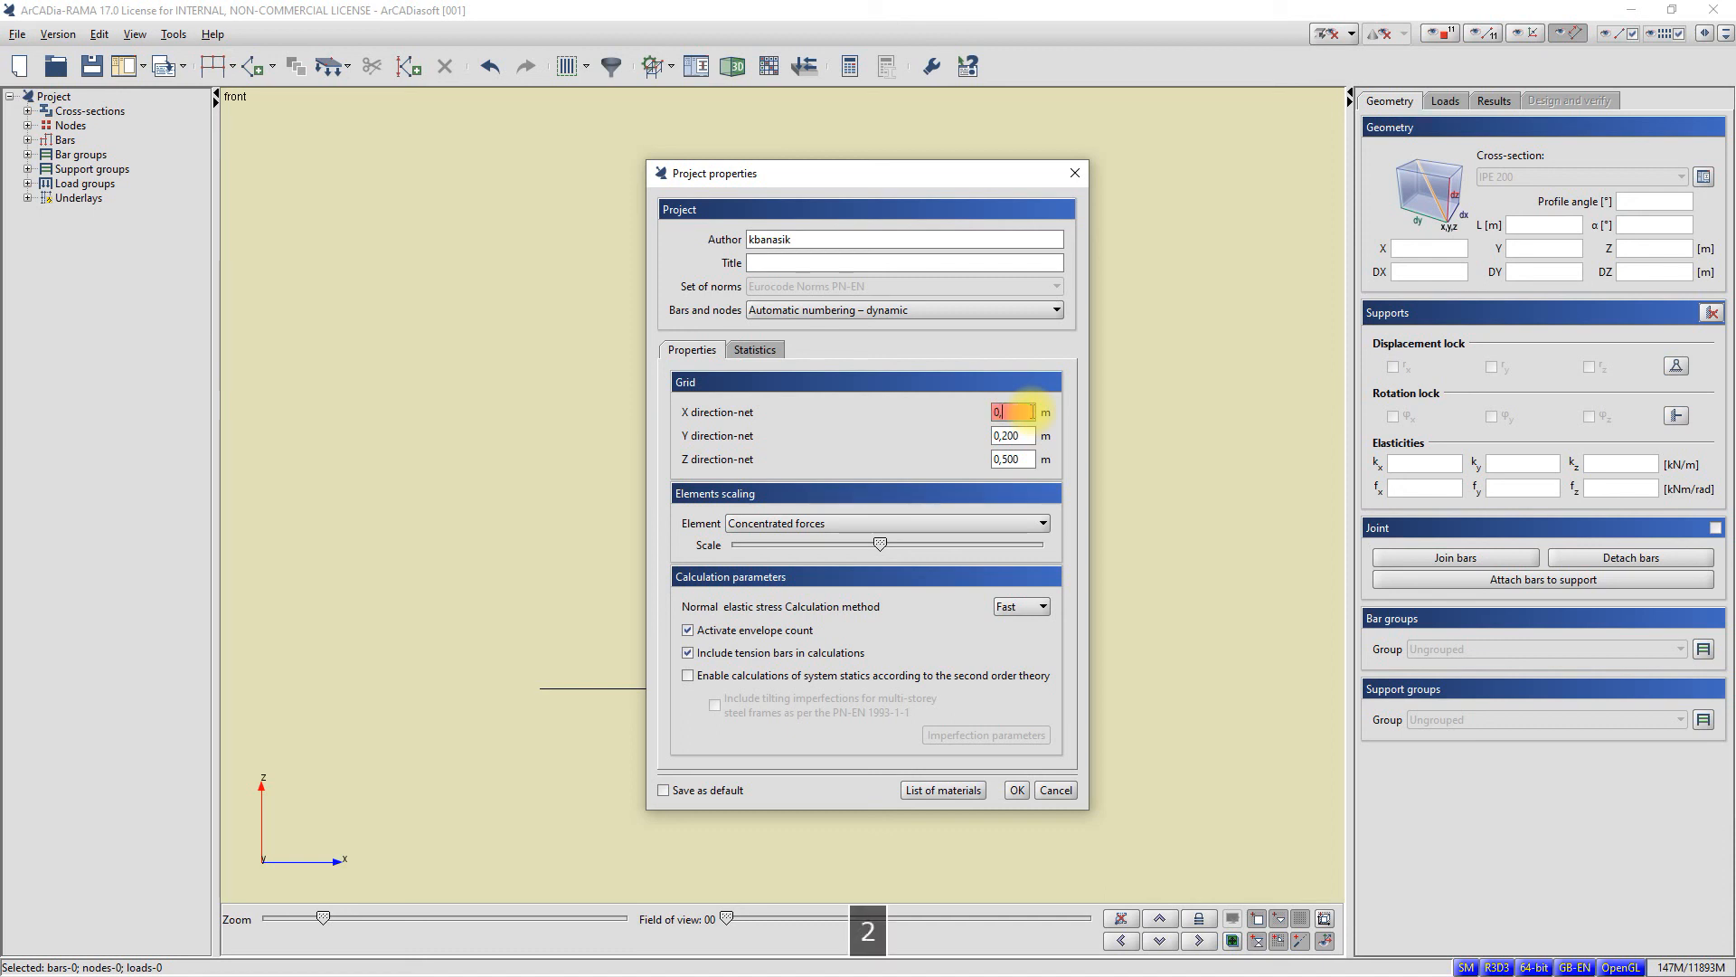
double_click(1027, 459)
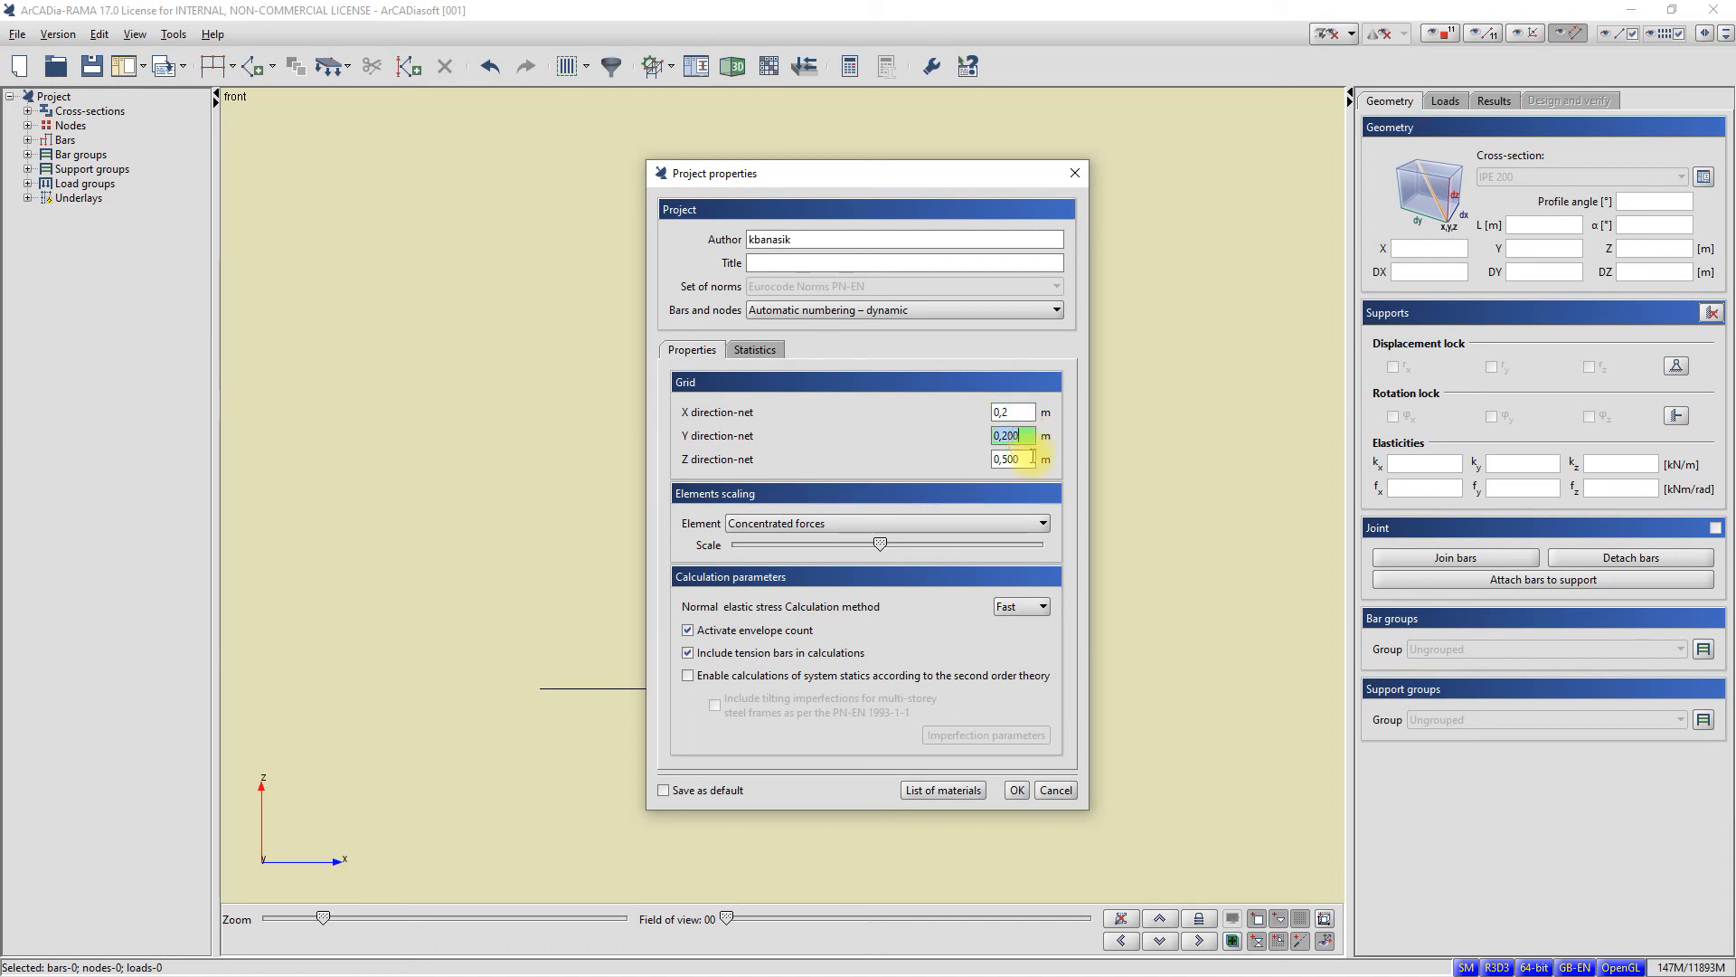
type("0,2")
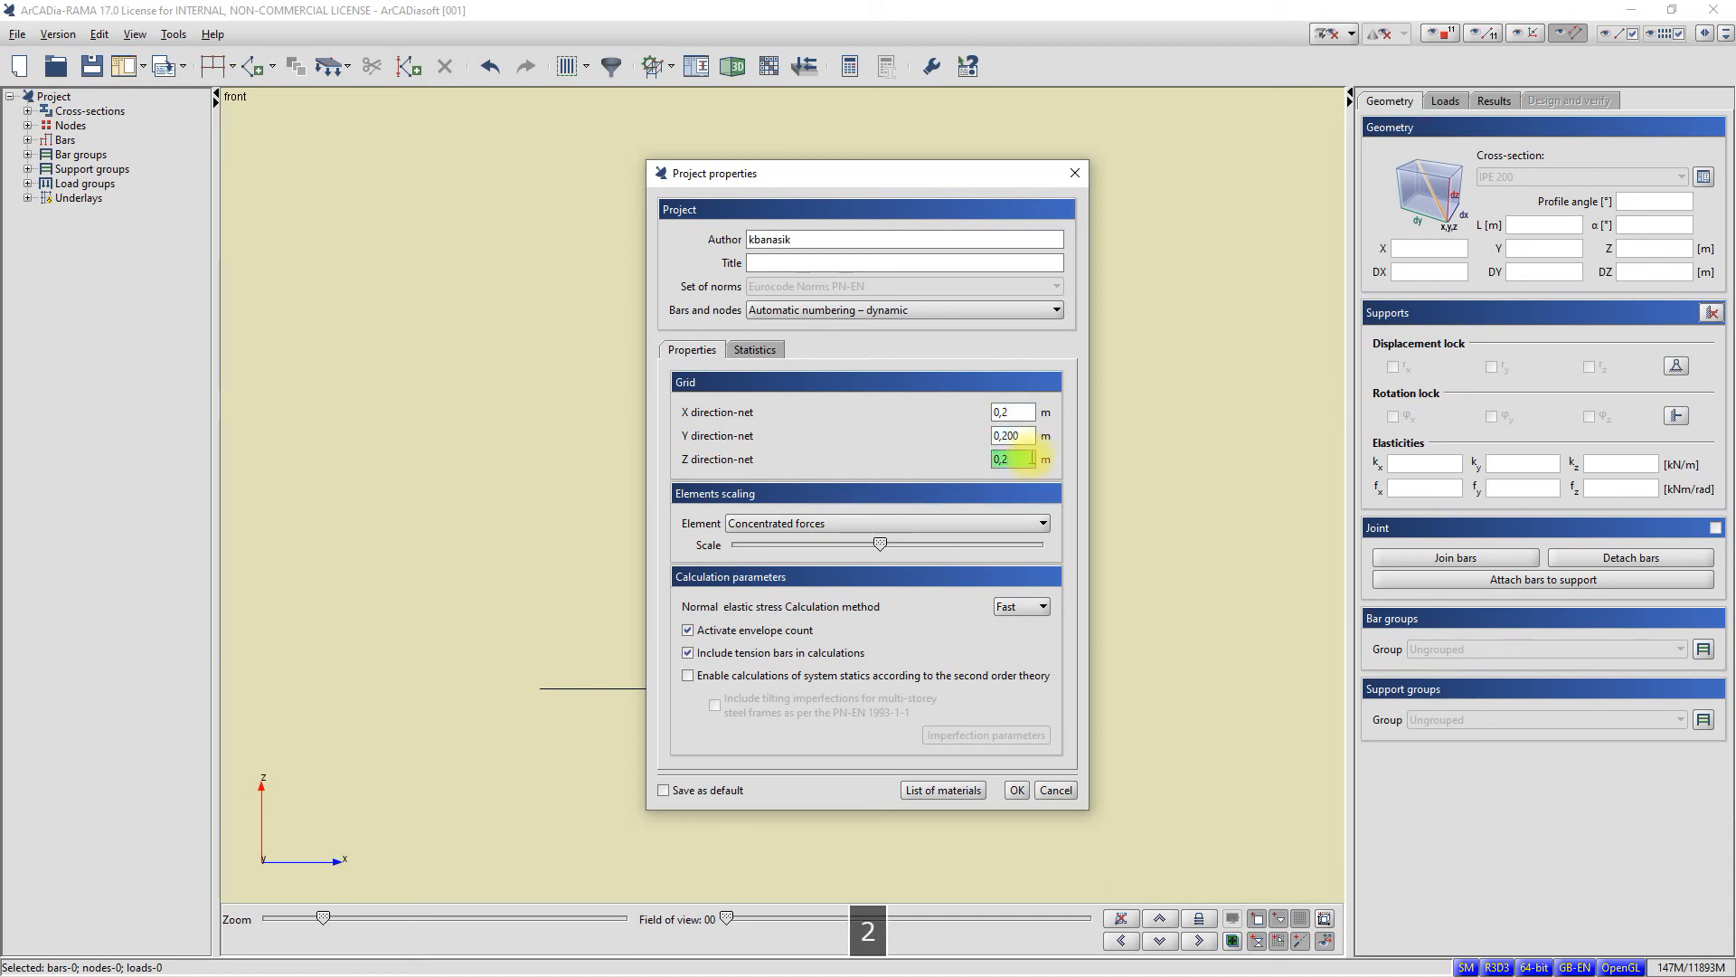
left_click(1018, 790)
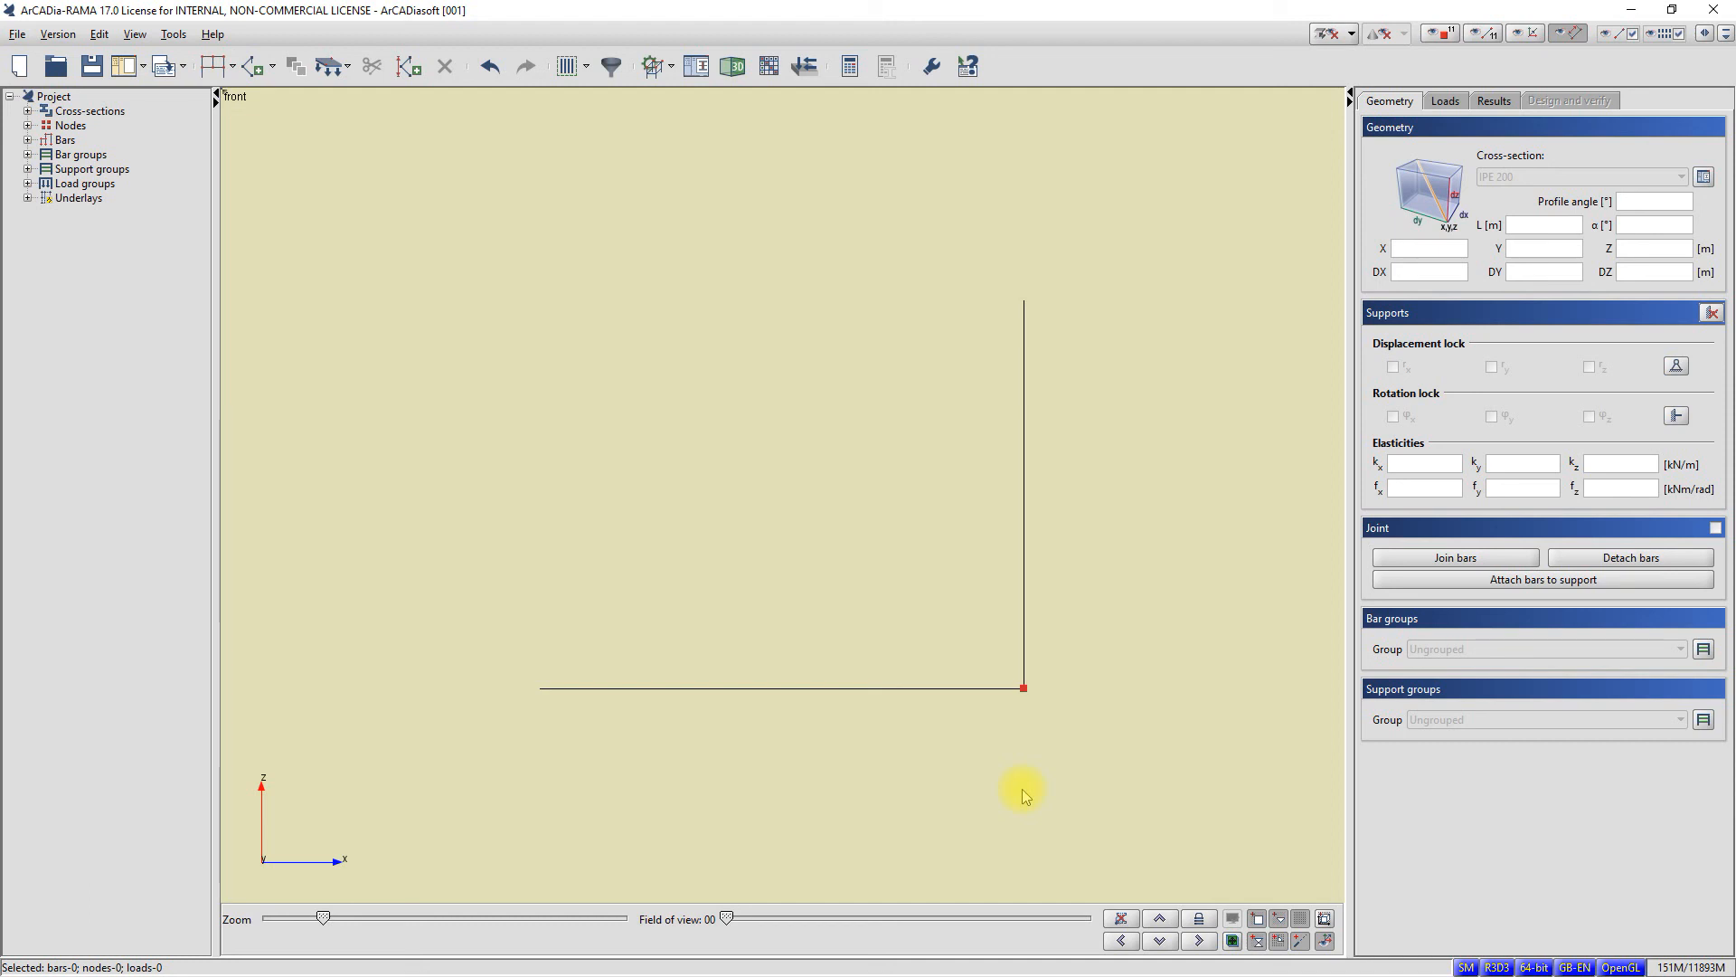